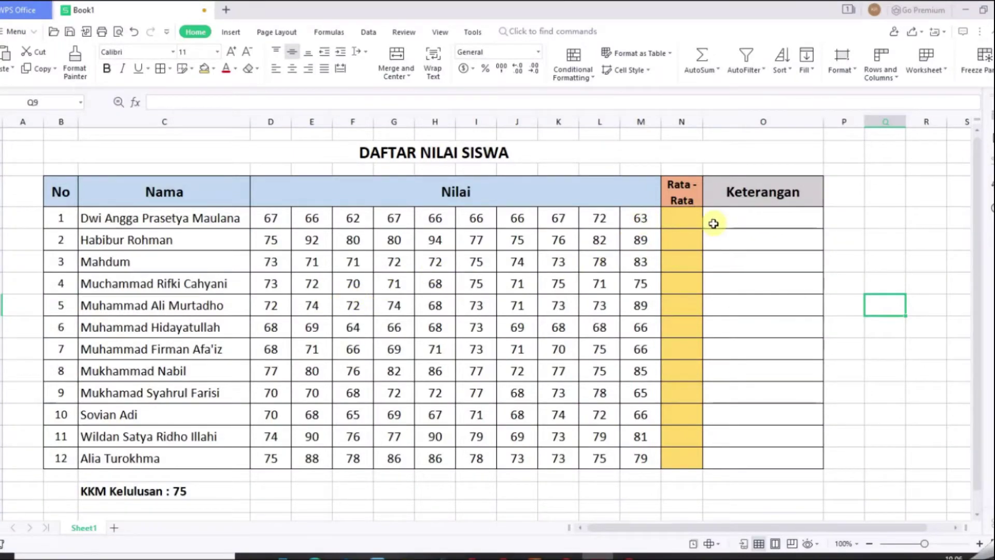
Step: Enter =AVERAGE(D5:M5) in N5 to average the first student's ten scores
left_click(683, 222)
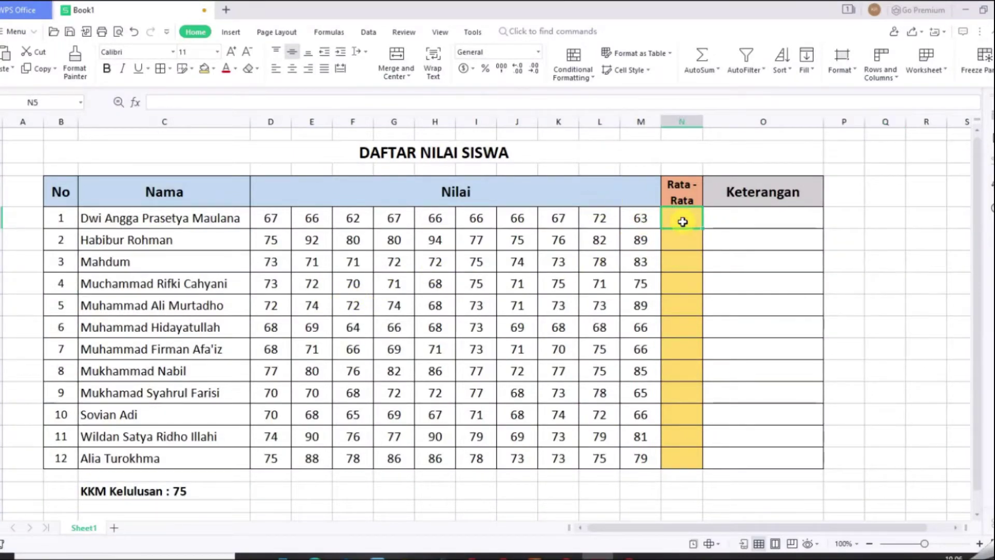
type("=")
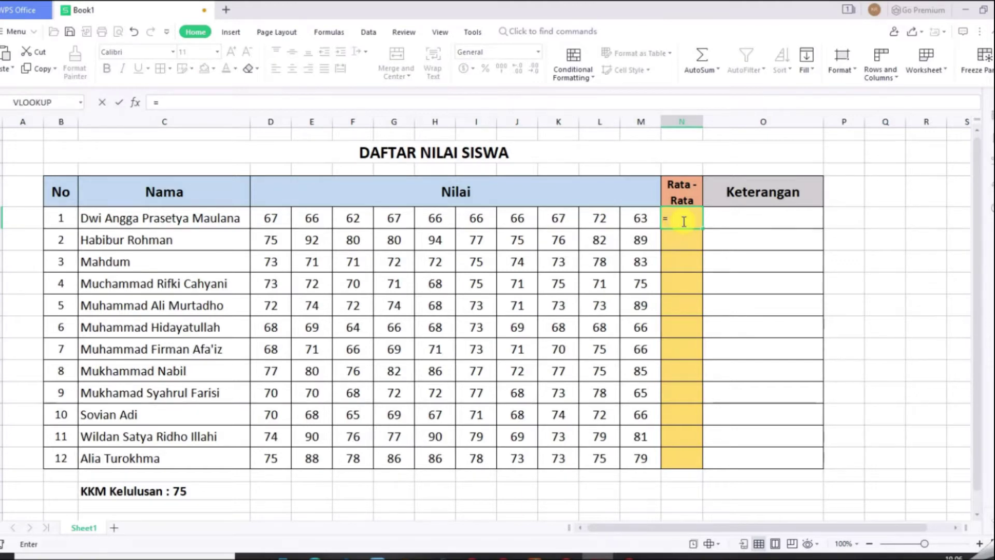
type("aver")
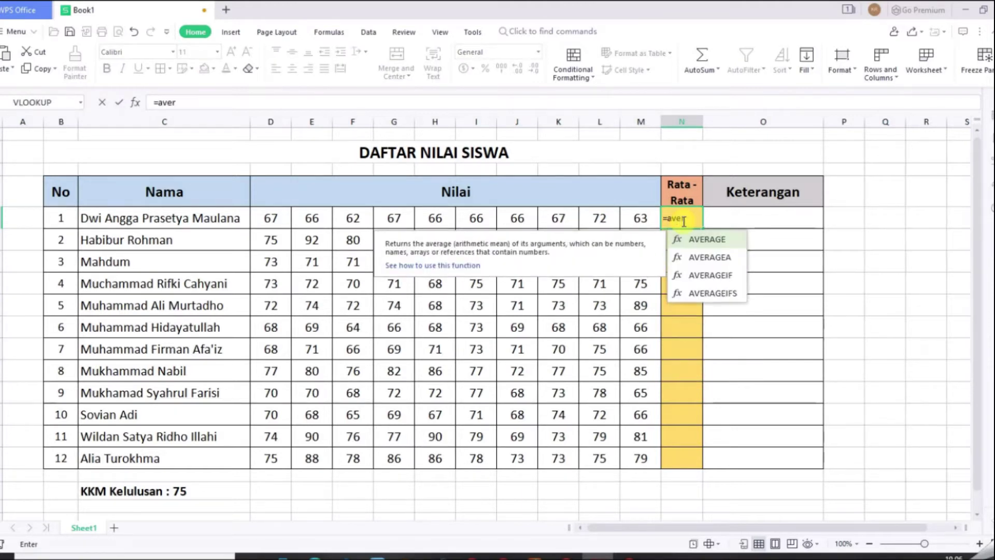
double_click(726, 240)
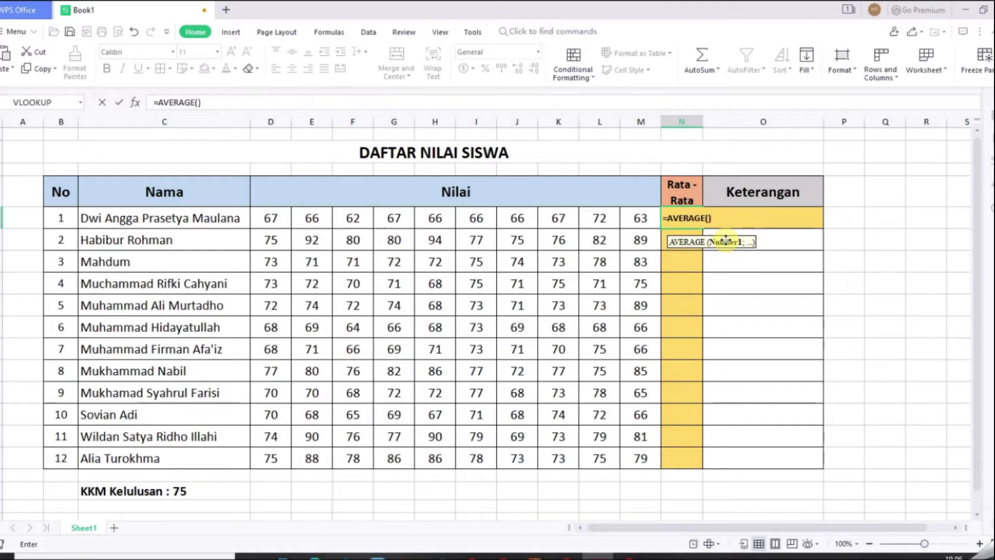
mouse_move(275, 217)
left_mouse_down()
mouse_move(560, 226)
mouse_move(632, 213)
left_mouse_up()
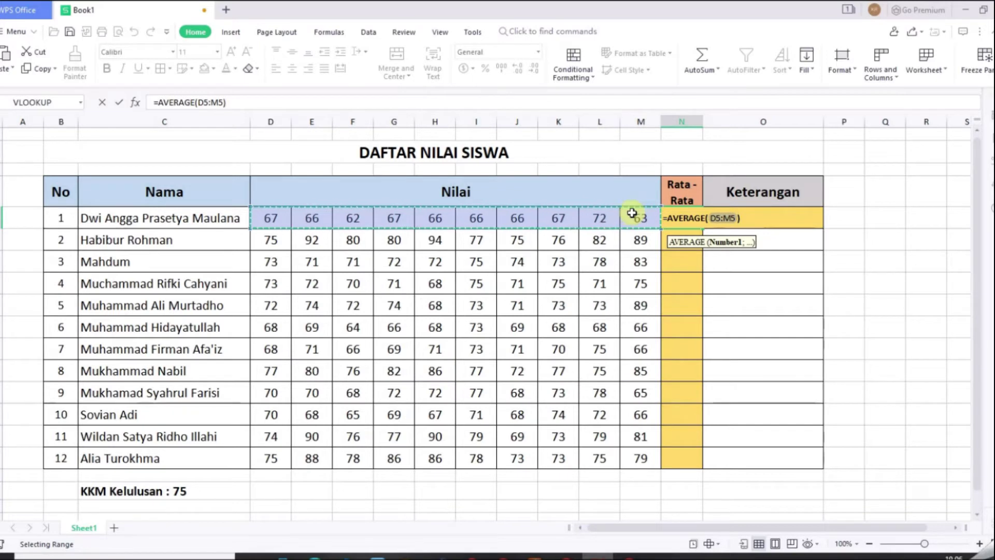
key("Return")
Step: Make the N5 average bold, centred and size 14, then fill it down to N16
left_click(692, 216)
left_click(217, 51)
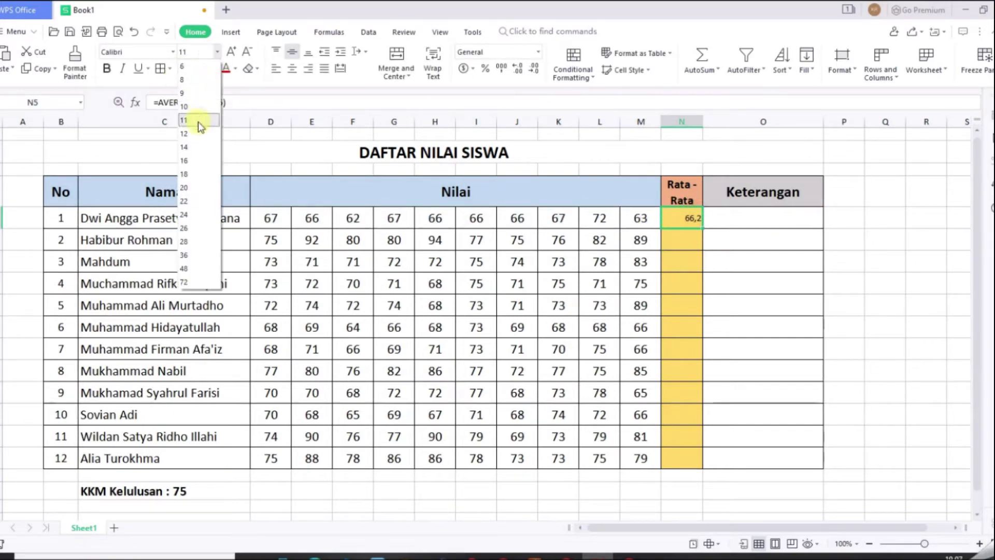
left_click(192, 150)
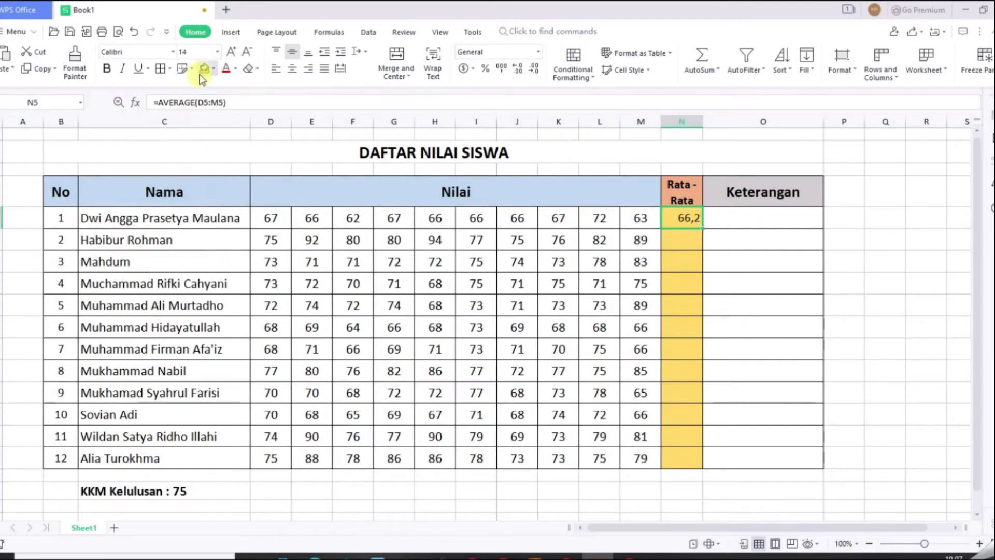
left_click(99, 71)
left_click(292, 68)
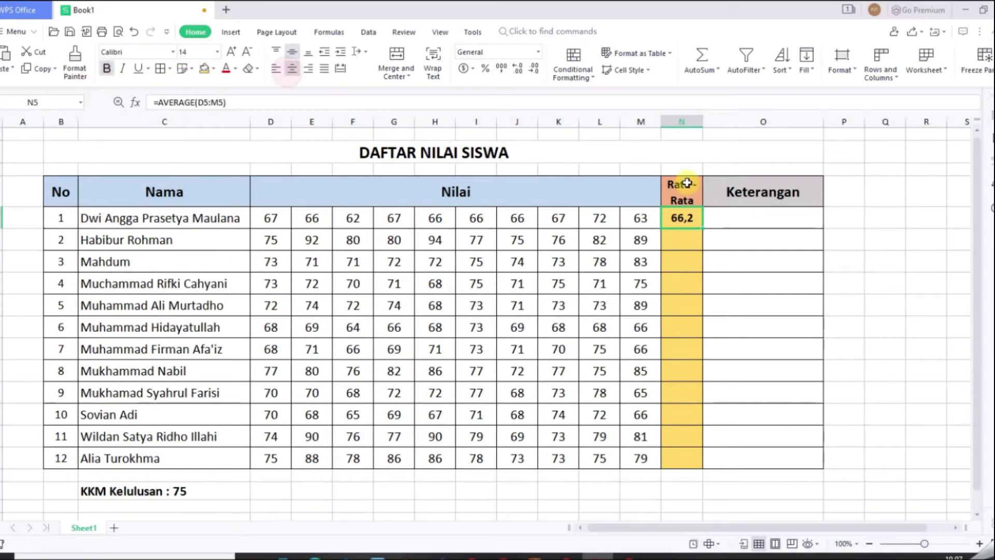
double_click(702, 227)
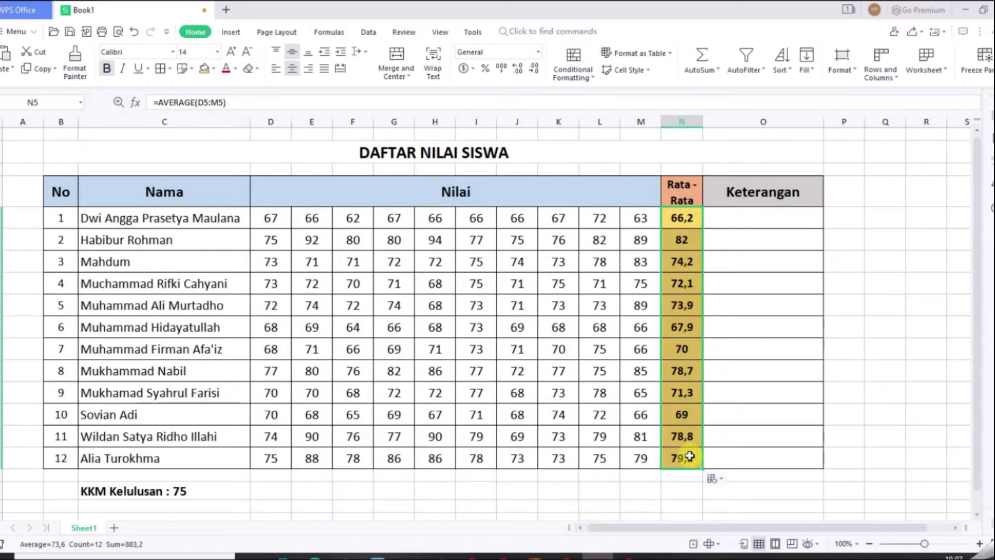
left_click(731, 286)
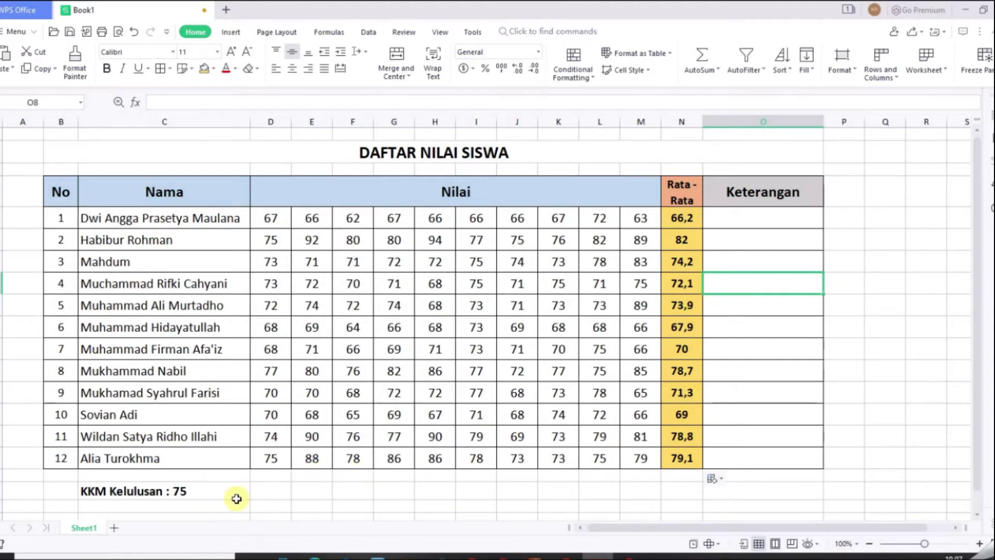
left_click(206, 490)
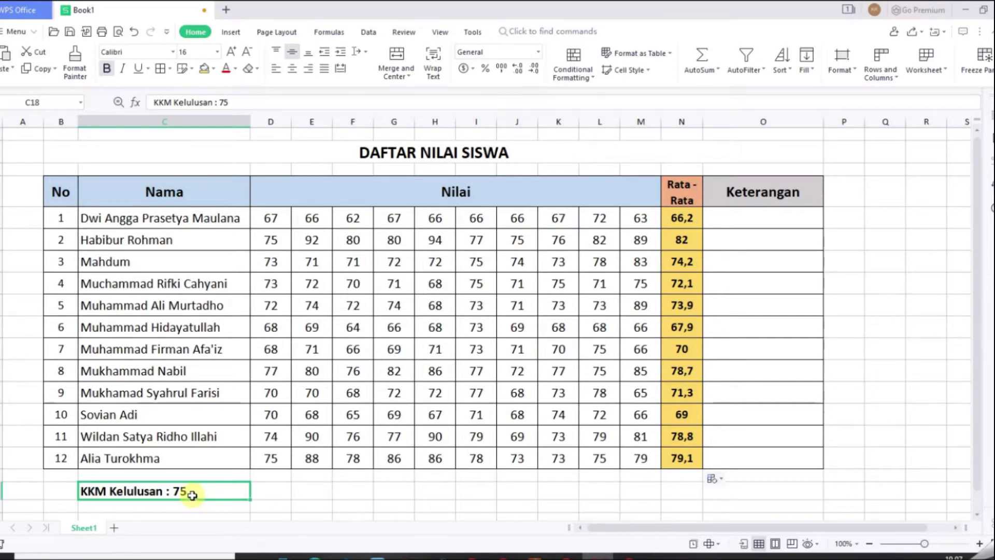
Step: Enter =IF(N5>=75;"TUNTAS";"BELUM TUNTAS") in O5 as the first student's remark
left_click(733, 220)
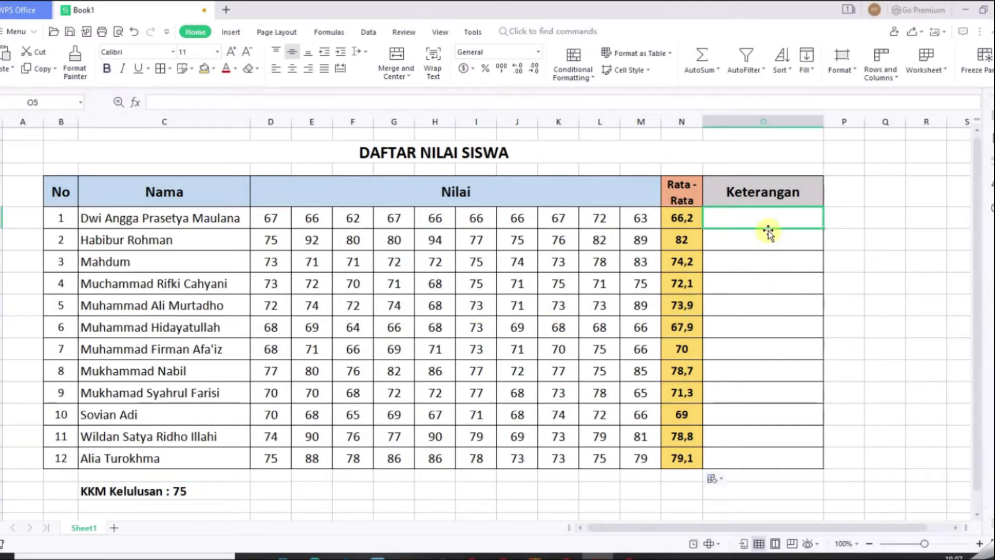
type("=")
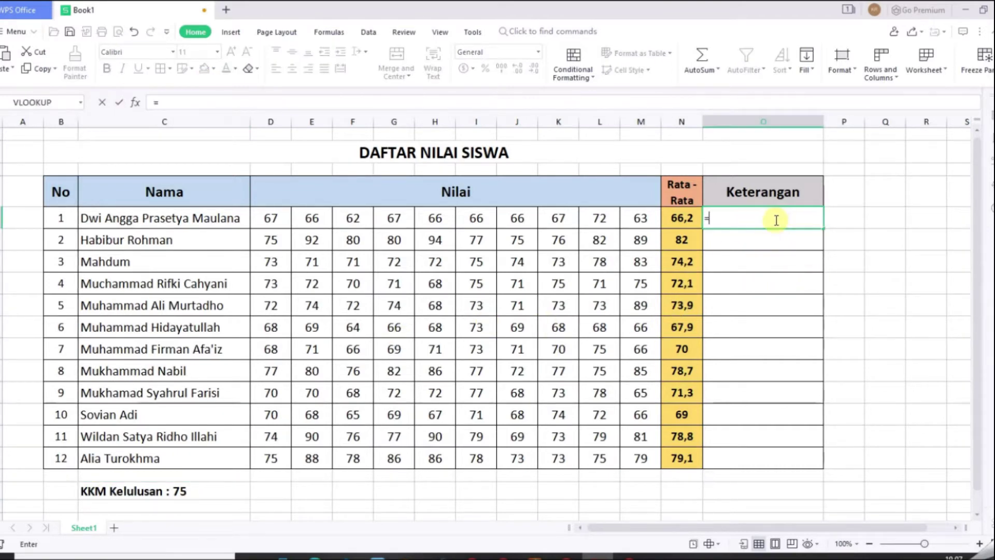
type("if")
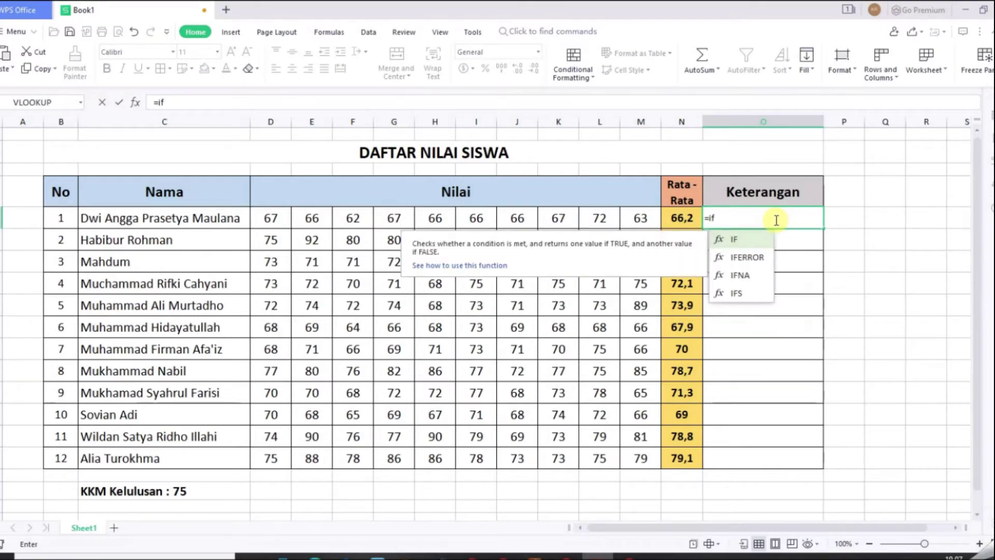
double_click(722, 239)
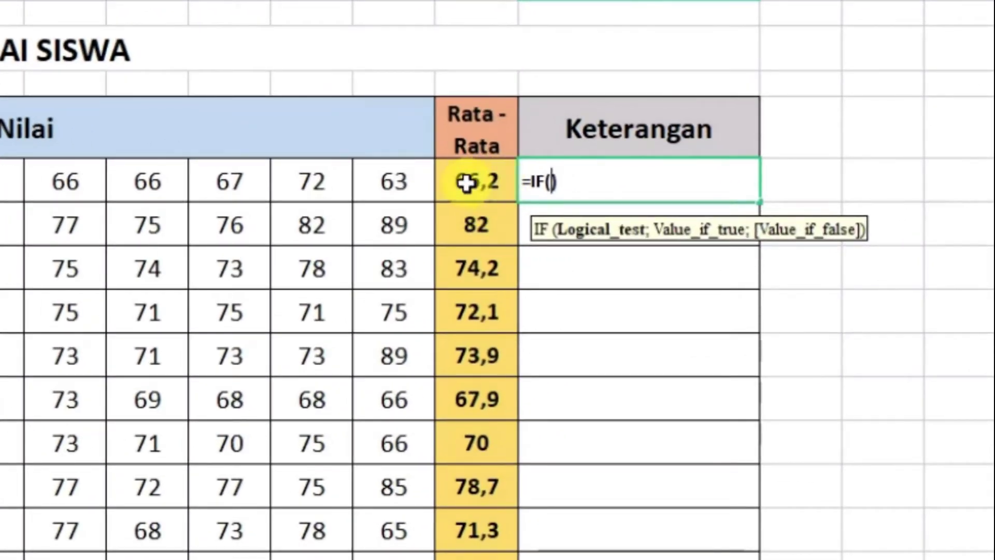
left_click(488, 179)
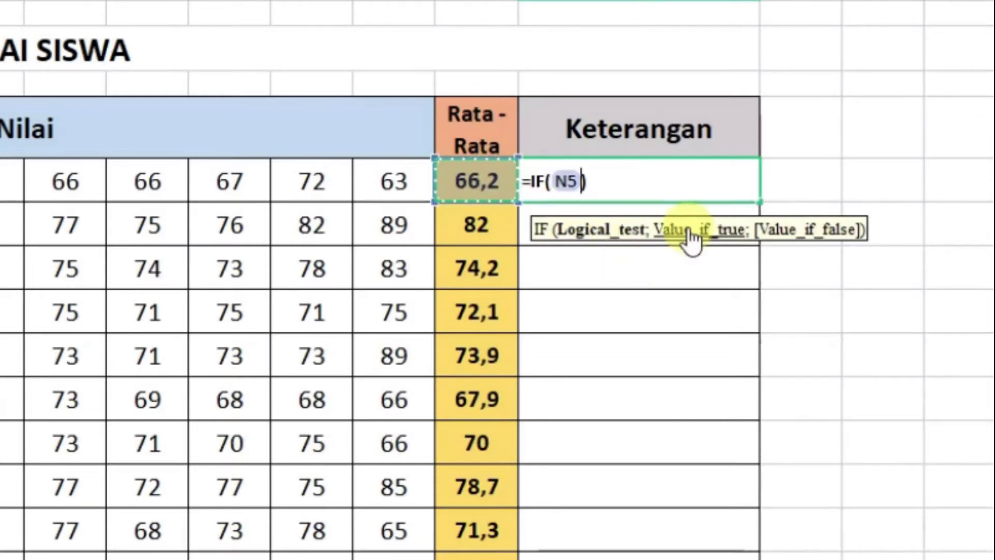
type("=")
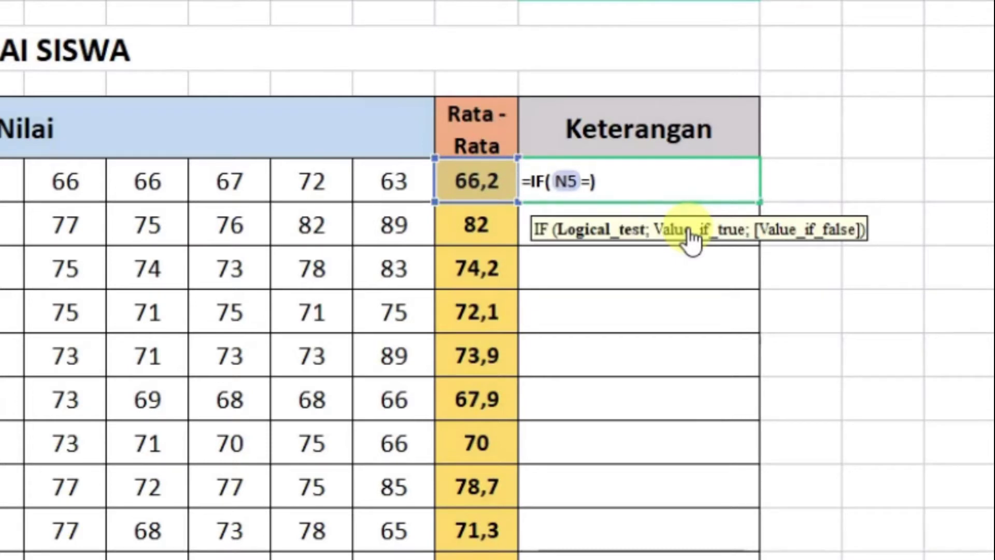
type(">7")
type("5")
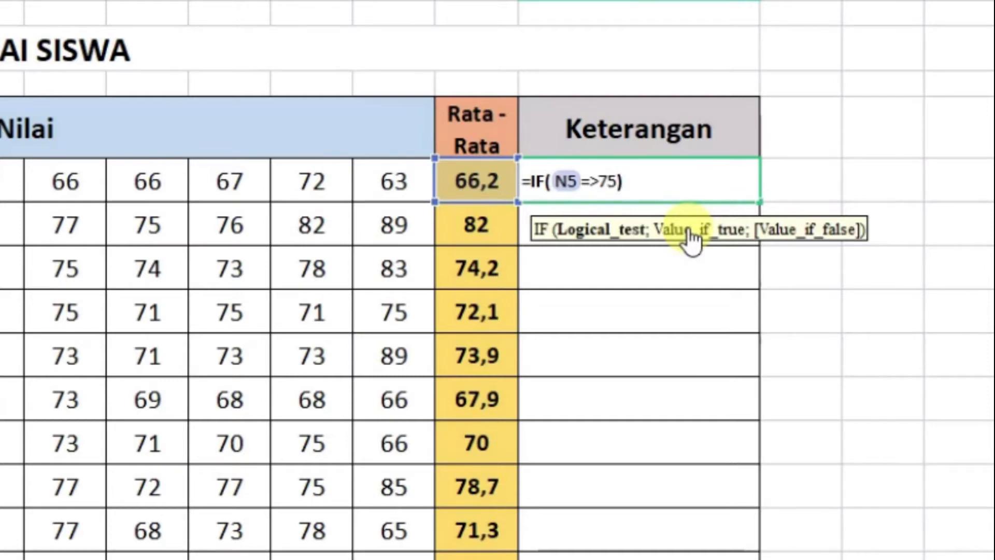
type(";")
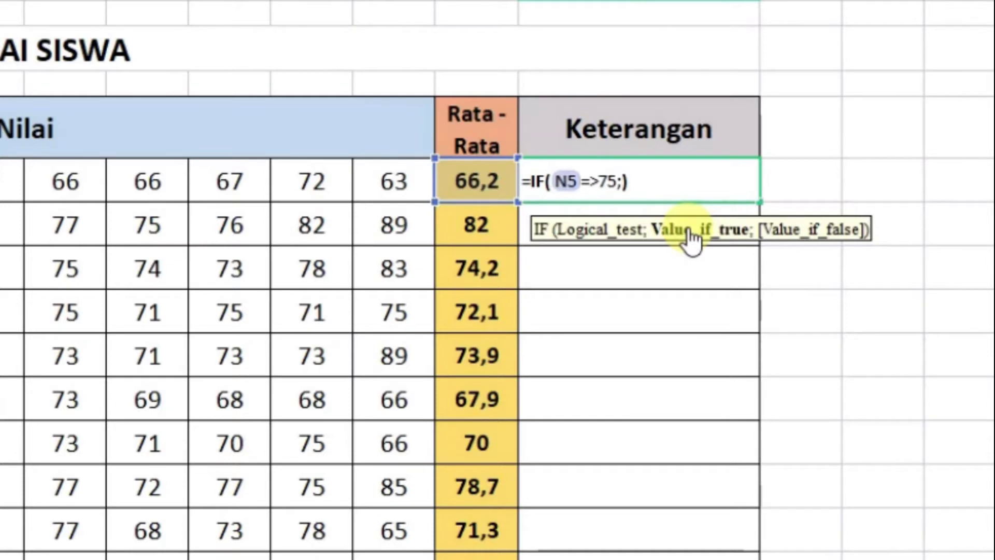
type("\"")
type("TUNTAS;\"T")
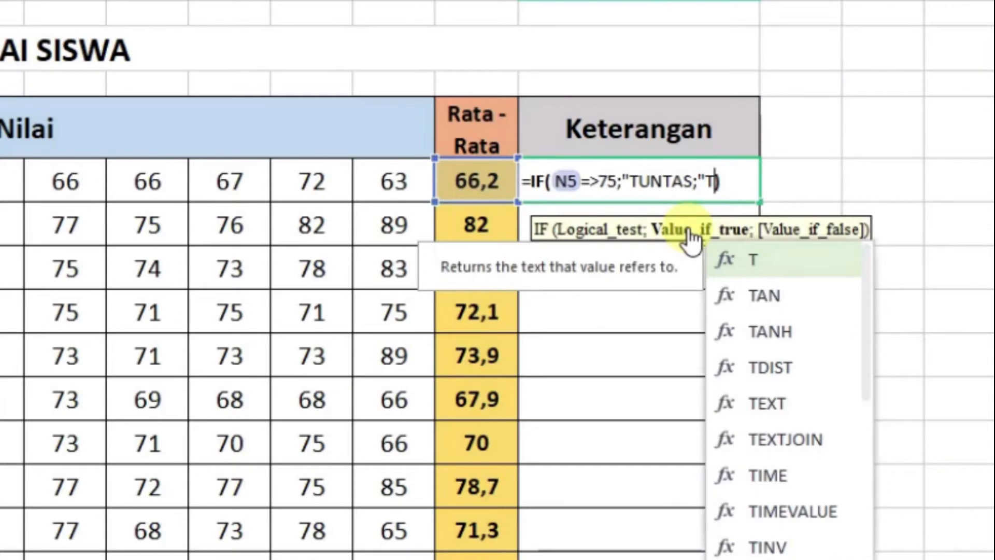
key("BackSpace")
type("BELUM ")
type("TUNTAS\"")
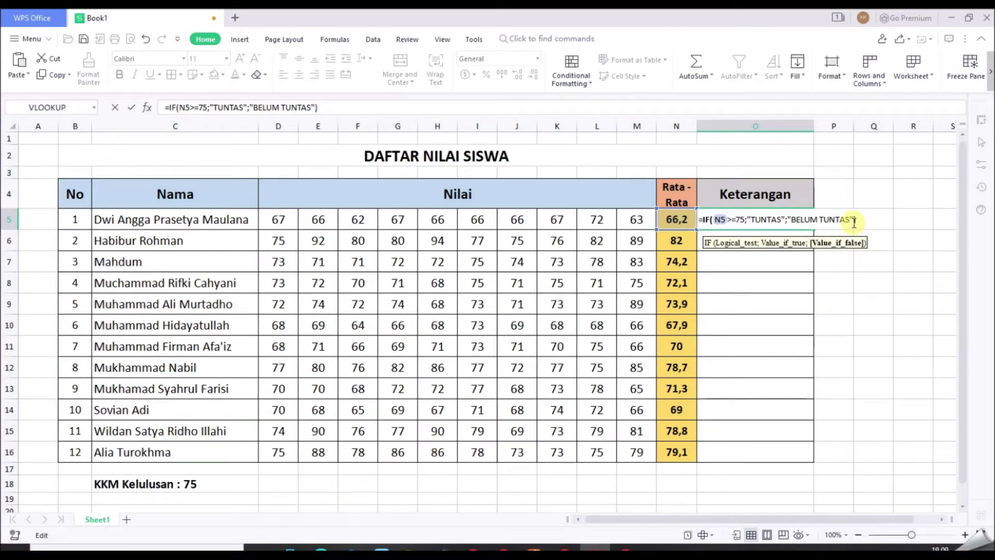
key("Return")
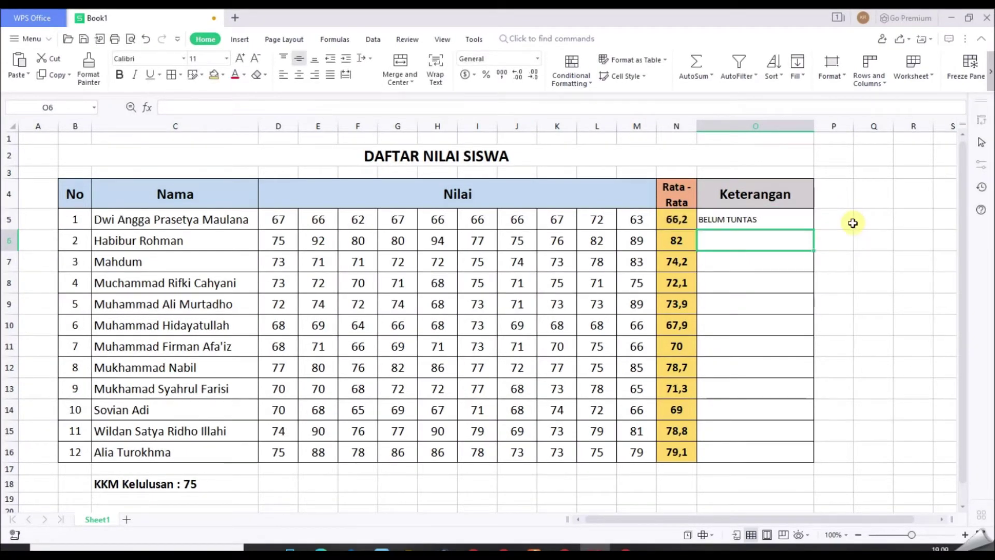
Step: Make the O5 remark bold at size 14 and select the remark cells O5:O15
left_click(747, 223)
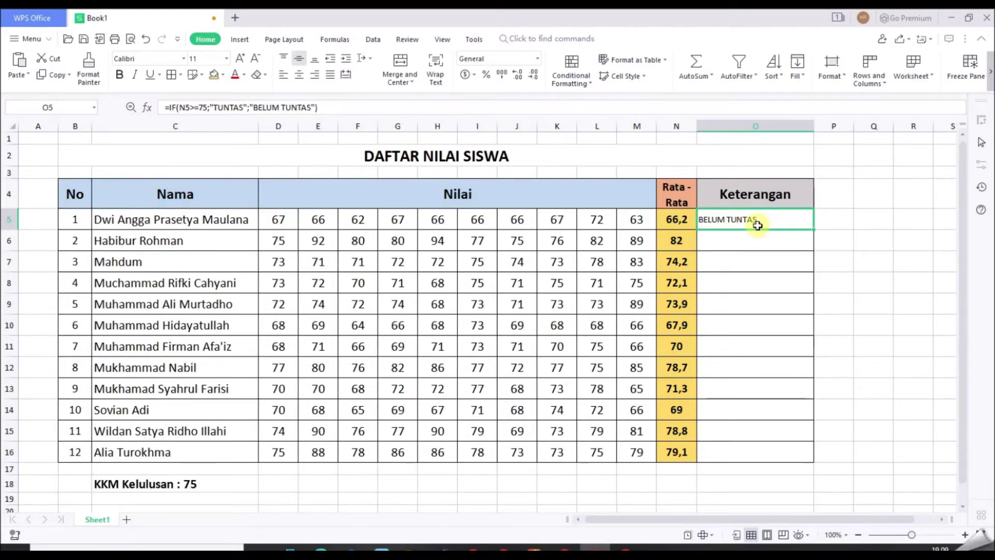
left_click(121, 76)
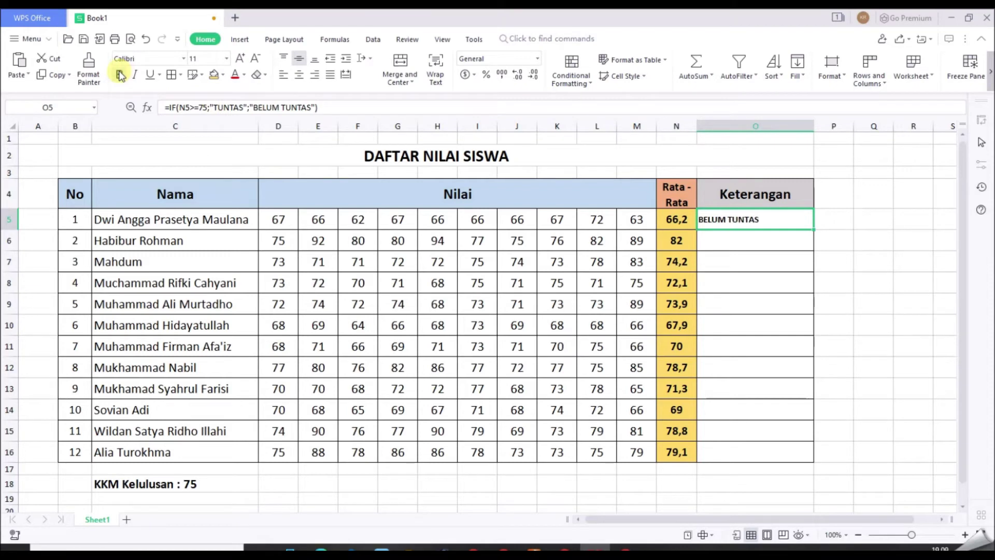
key("ctrl+bracketright")
key("ctrl+bracketright")
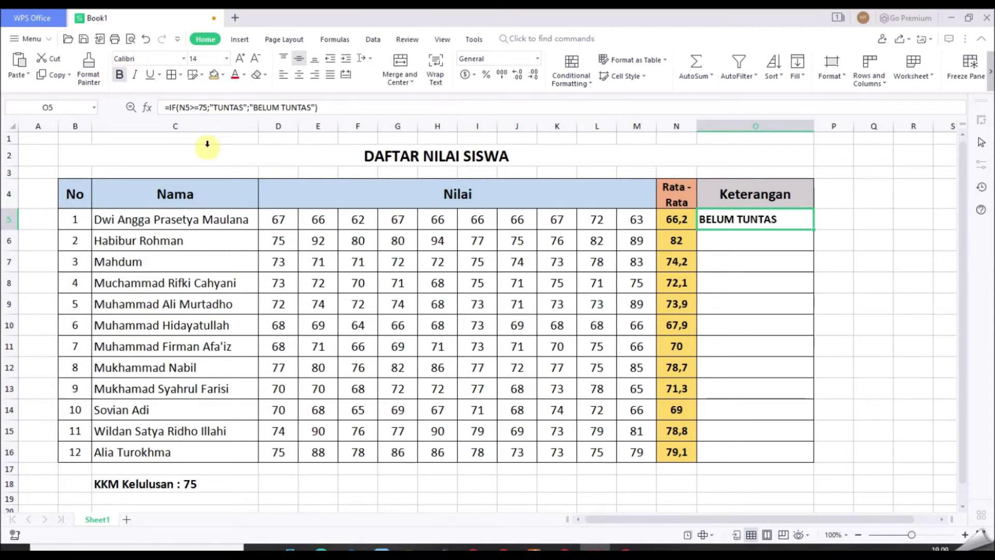
mouse_move(757, 220)
left_mouse_down()
mouse_move(735, 432)
mouse_move(716, 219)
left_mouse_up()
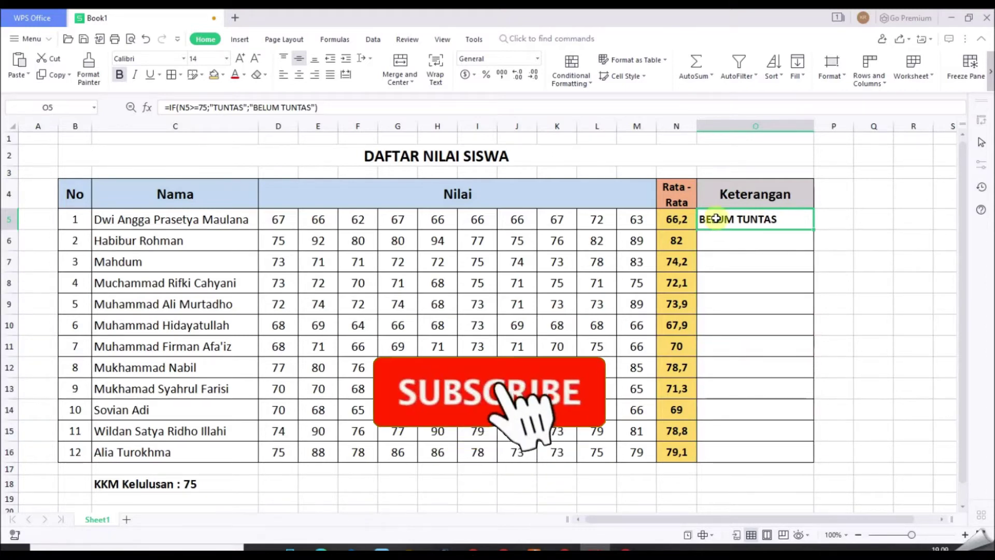
Step: Start a new conditional formatting rule on O5 matching cells containing the specific text TUNTAS
left_click(769, 277)
left_click(757, 225)
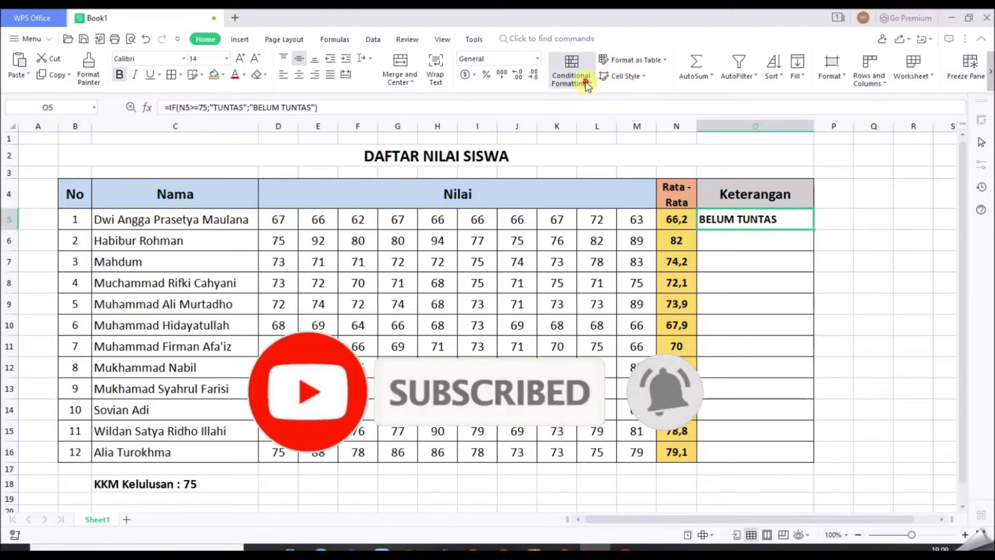
left_click(589, 82)
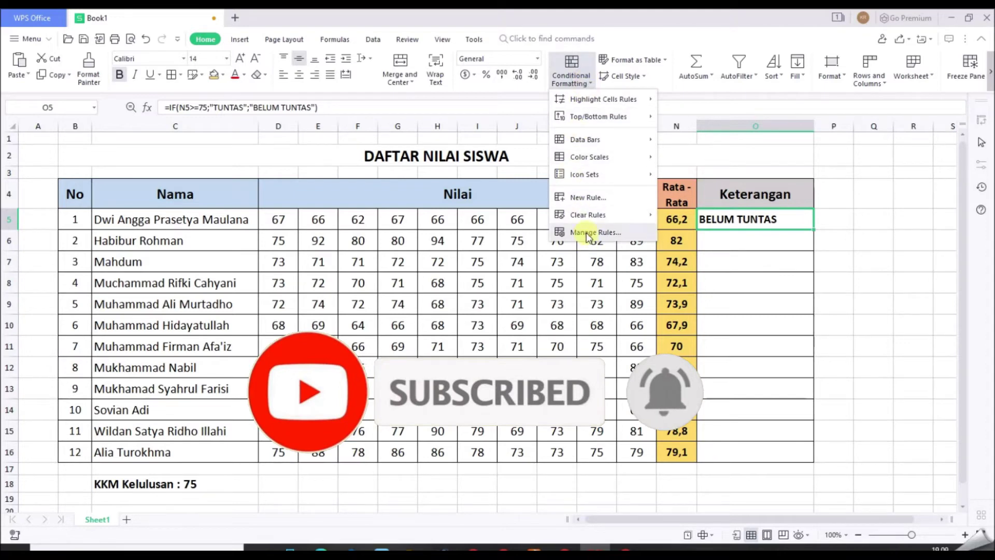
left_click(589, 197)
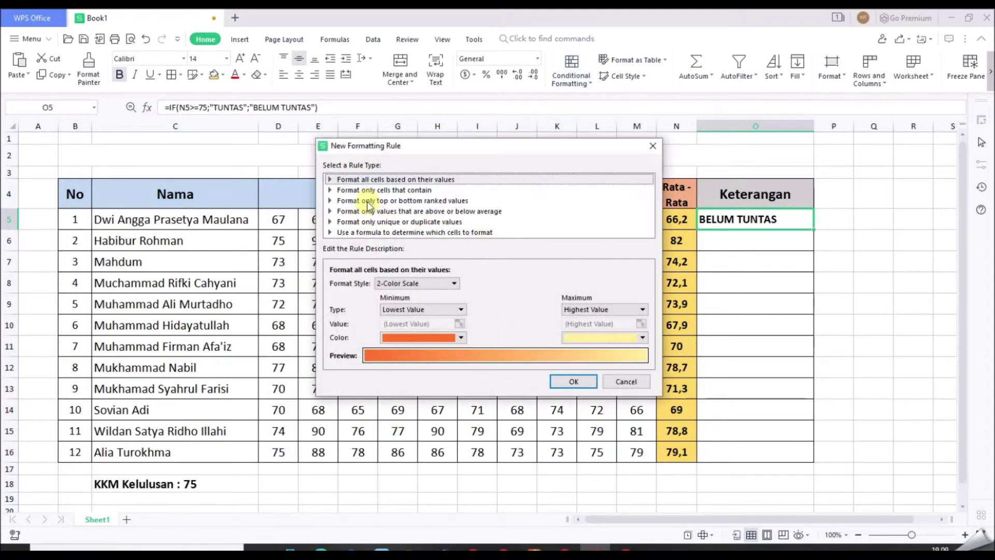
left_click(403, 191)
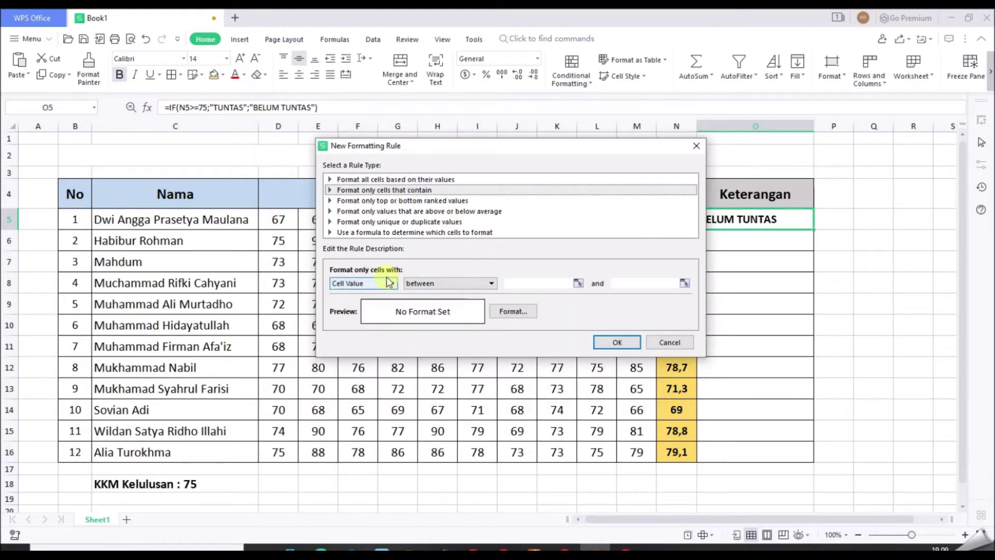
left_click(342, 283)
left_click(365, 306)
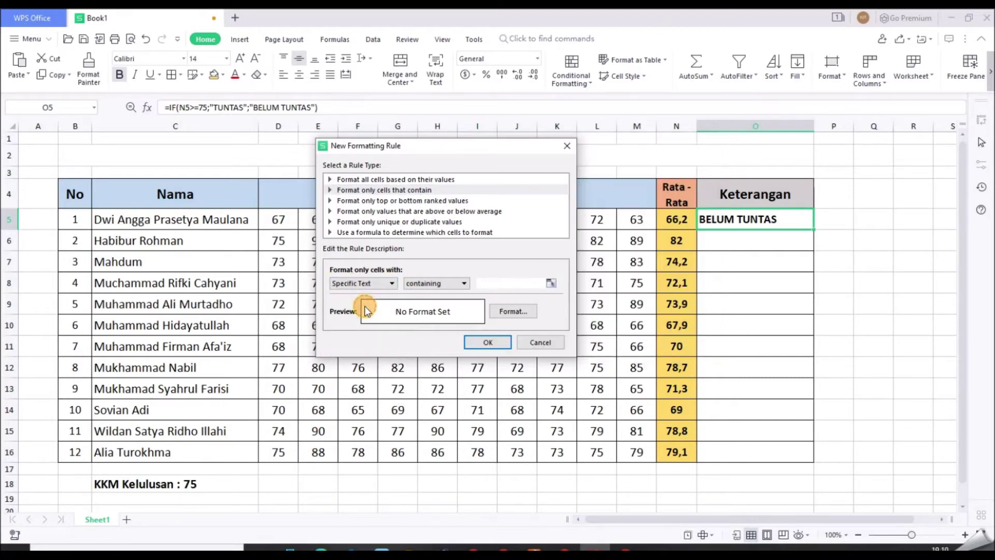
left_click(501, 284)
type("TUNTAS")
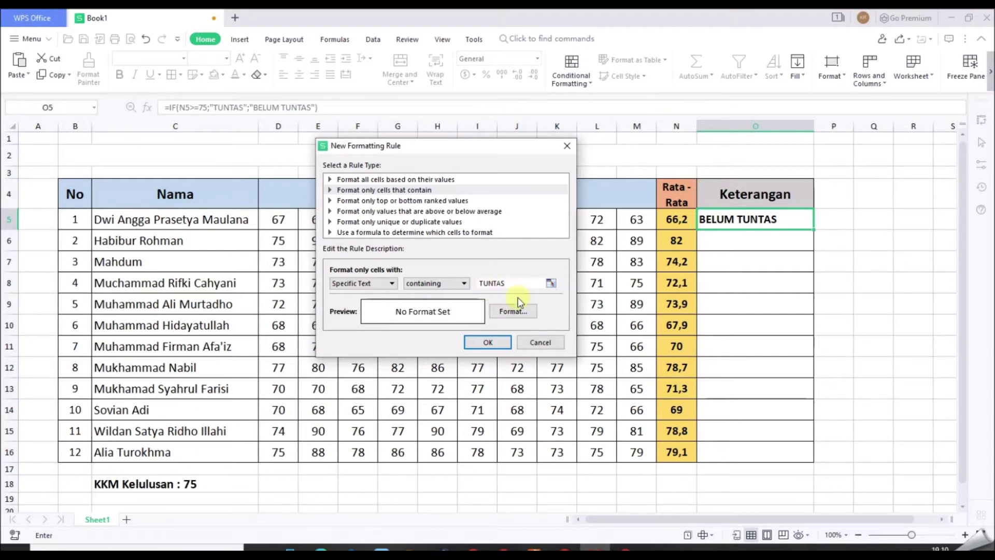
left_click(515, 308)
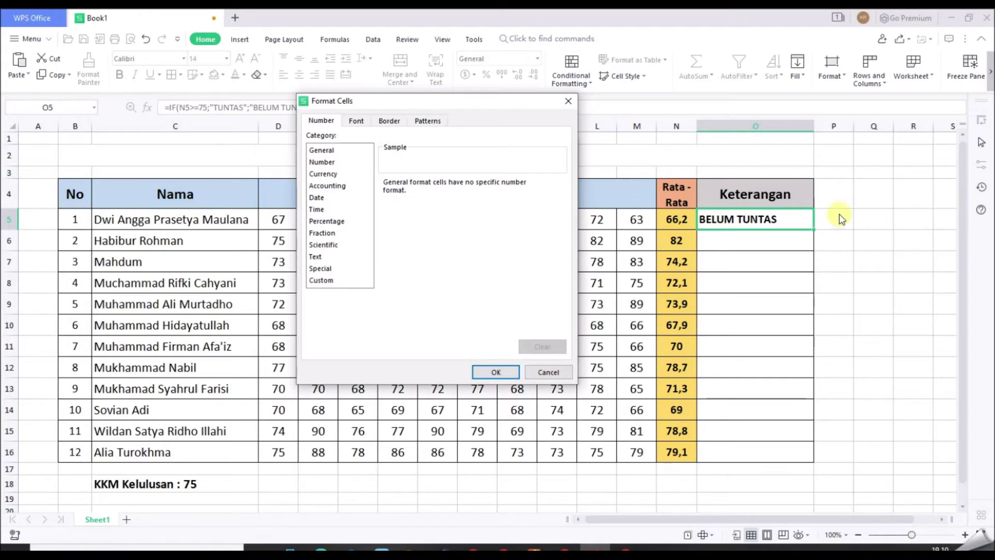
Step: Give TUNTAS cells a green fill with bold black text and apply the rule
left_click(389, 121)
left_click(428, 121)
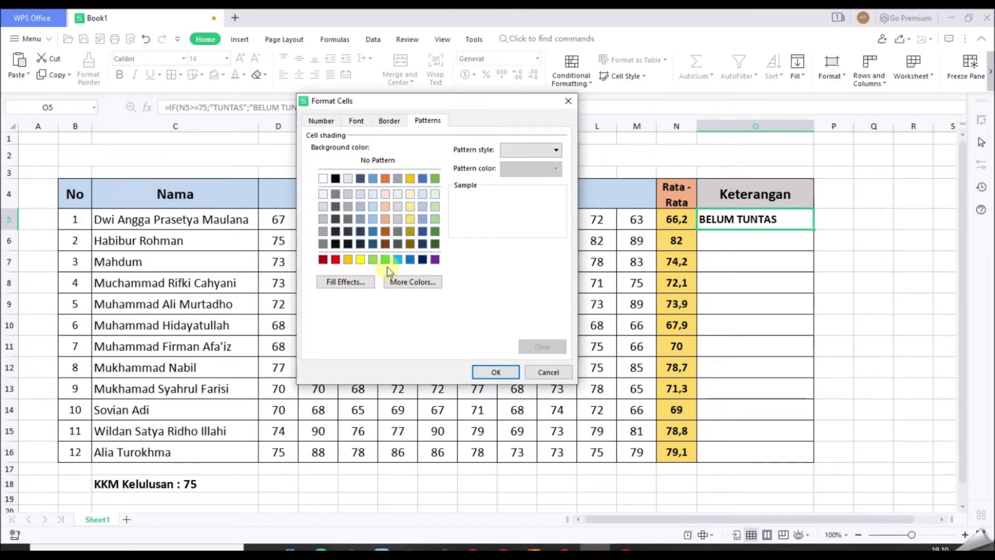
left_click(385, 260)
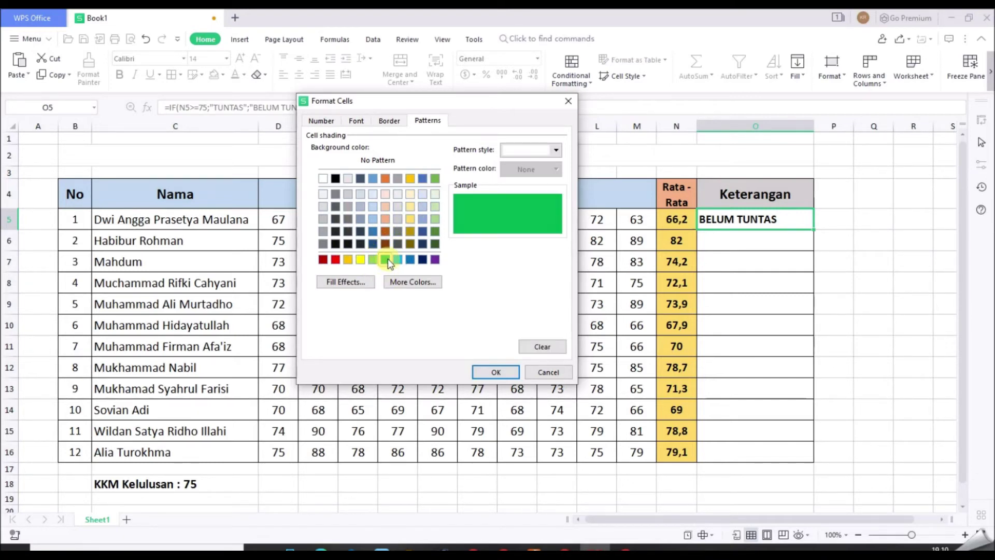
left_click(363, 122)
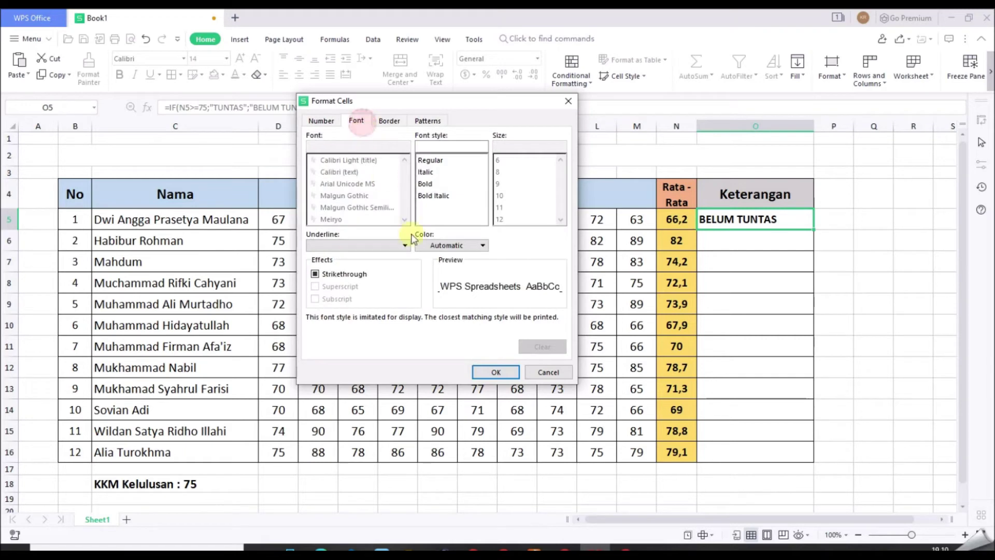
left_click(435, 184)
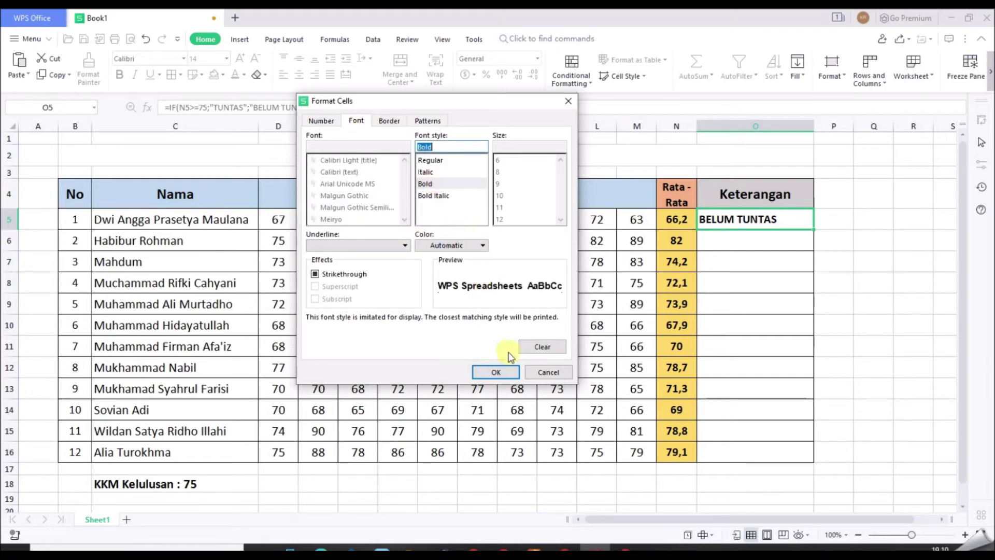
left_click(461, 246)
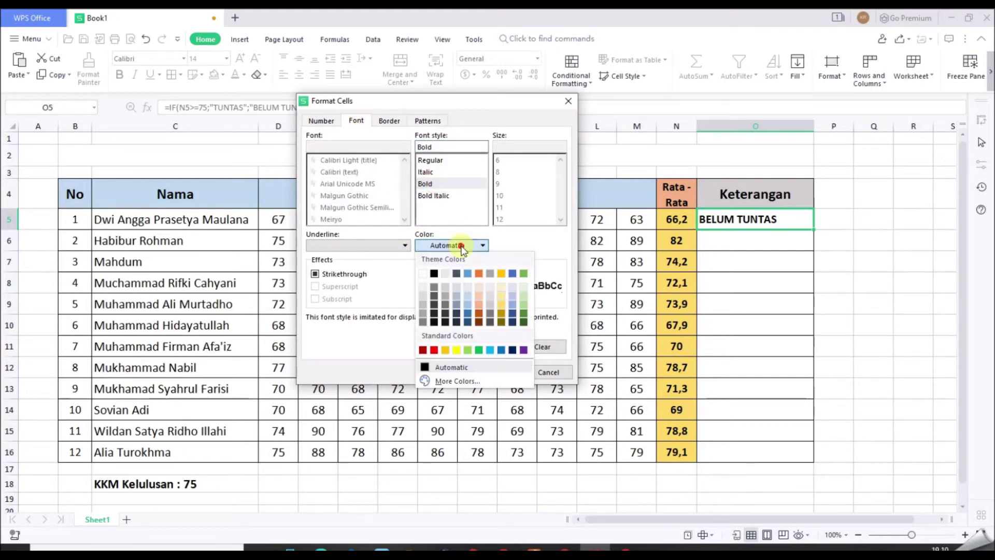
left_click(435, 274)
left_click(496, 372)
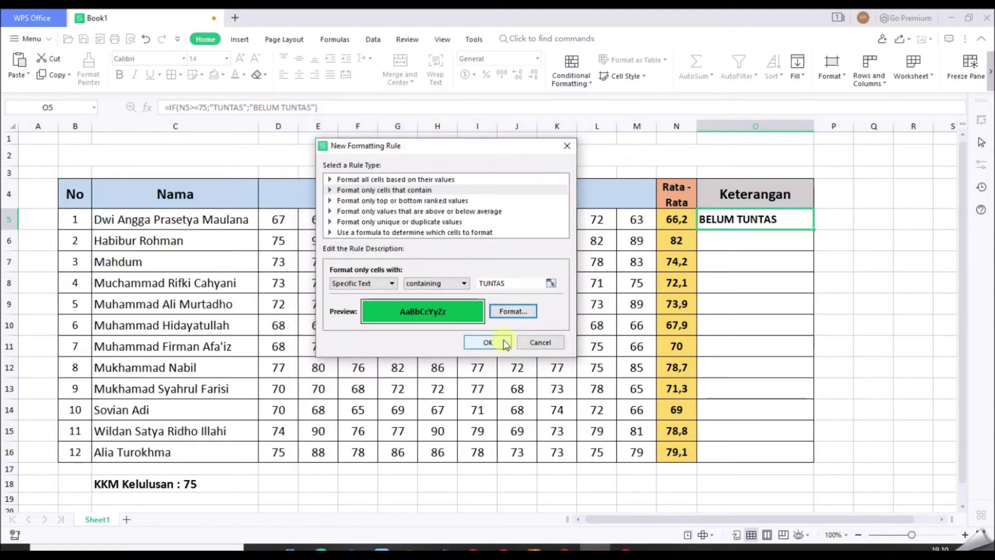
left_click(493, 341)
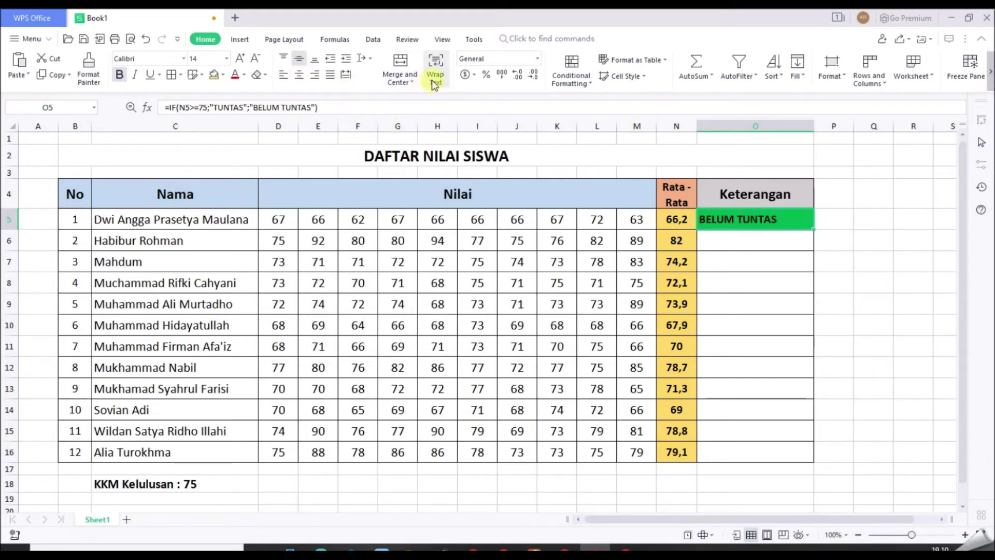
Step: Start a second conditional formatting rule matching cells containing the specific text BELUM TUNTAS
left_click(575, 89)
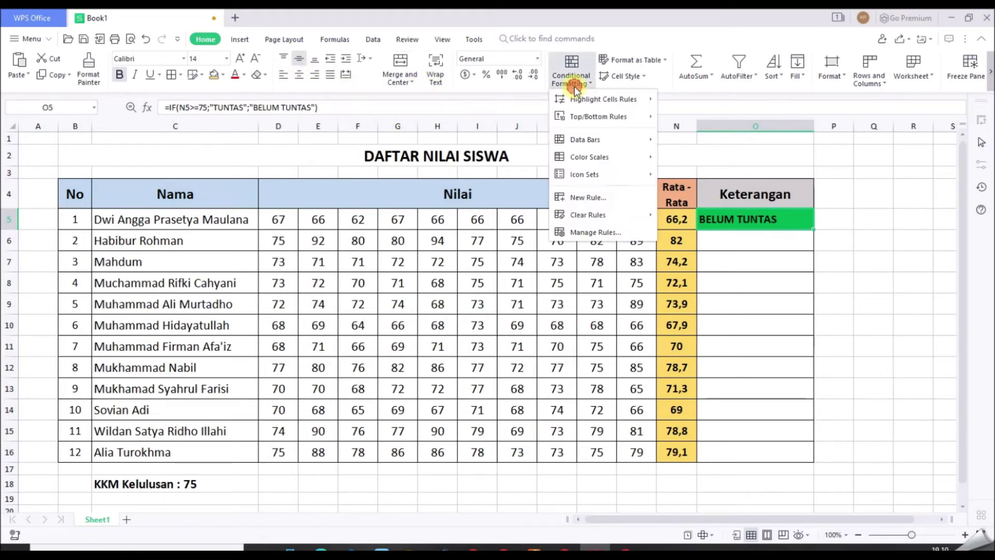
left_click(602, 205)
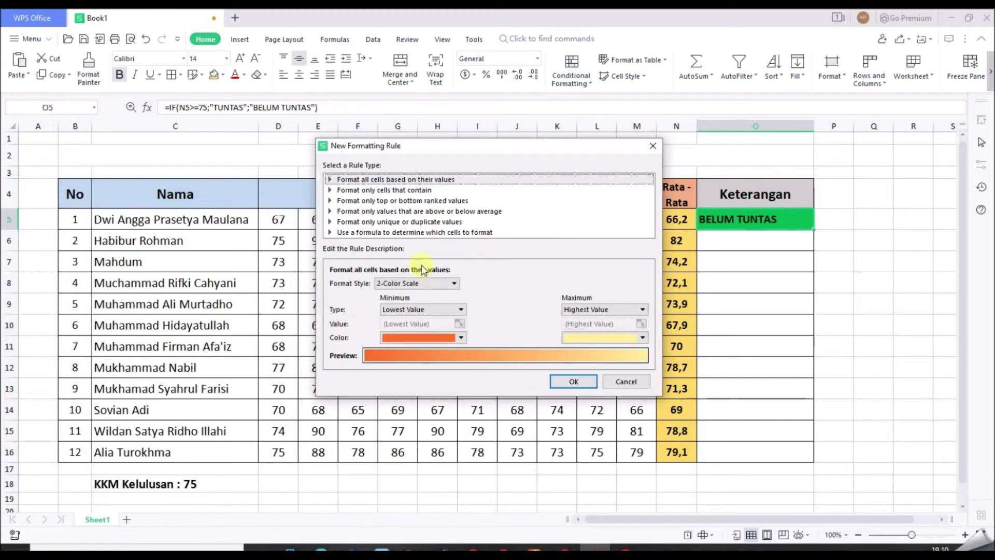
left_click(368, 190)
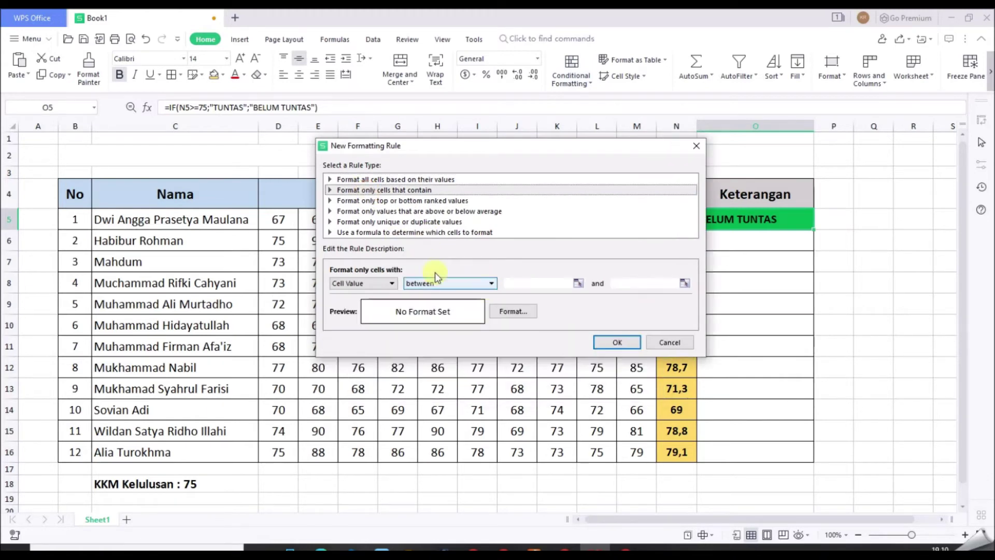
left_click(380, 285)
left_click(369, 306)
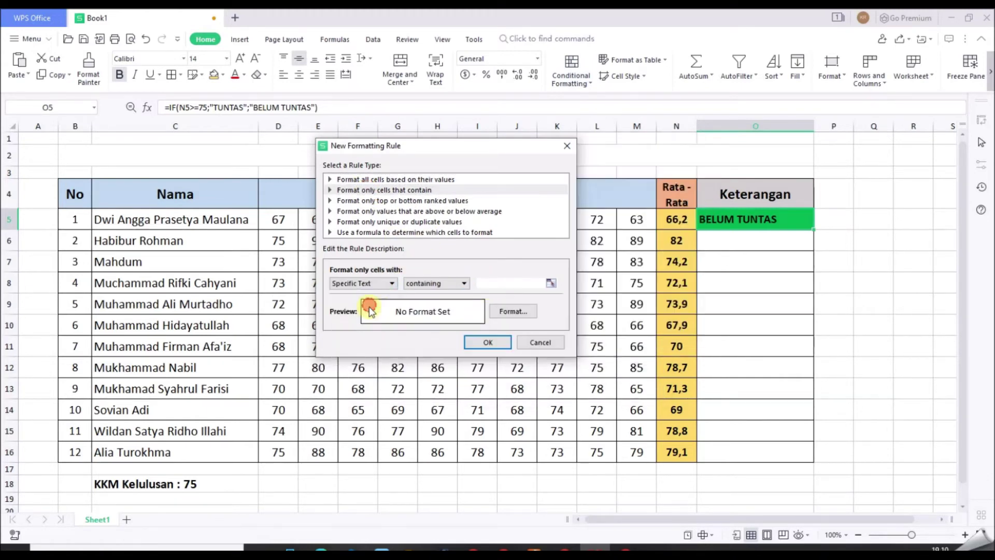
left_click(480, 284)
type("BELUM TUNTAS")
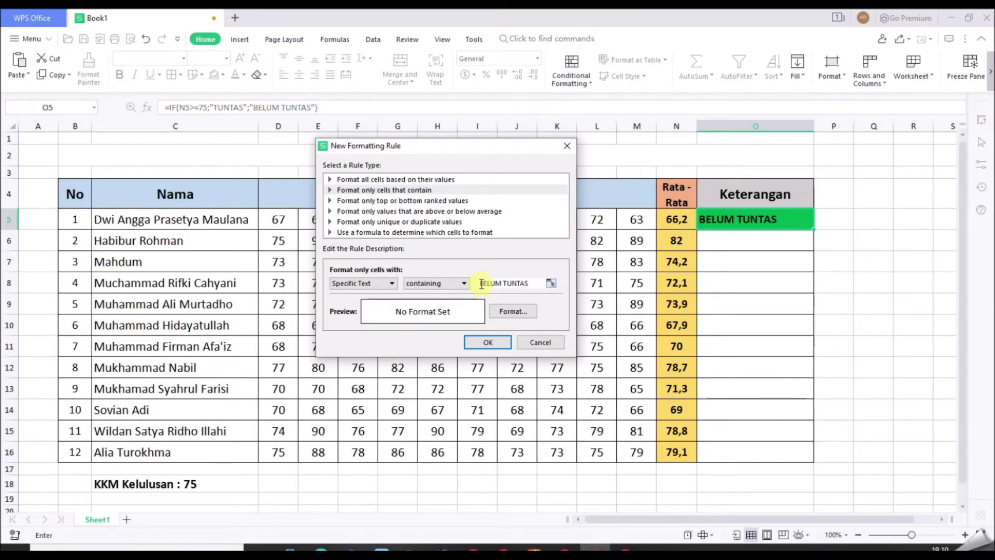
Step: Format BELUM TUNTAS cells with a red fill and white text, and apply the rule
left_click(507, 311)
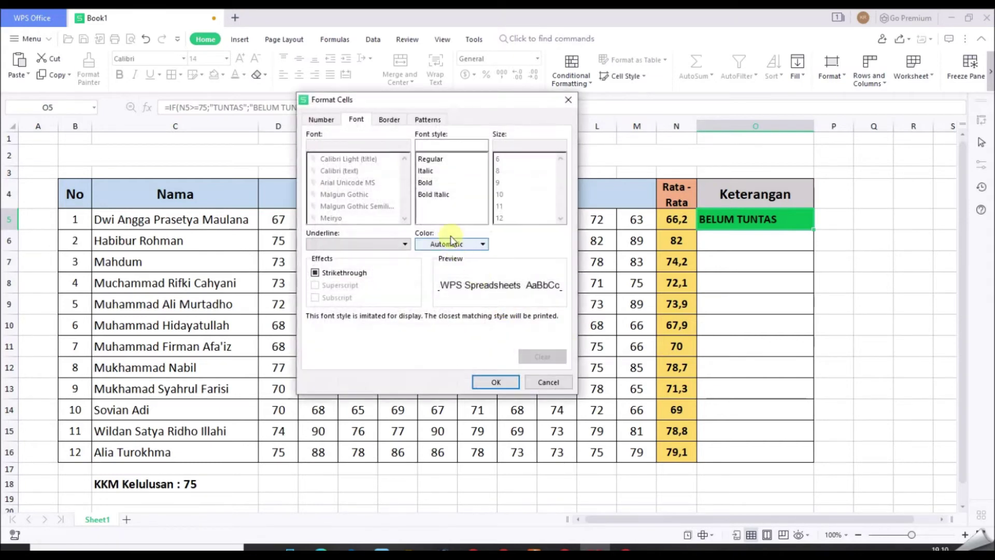
left_click(427, 120)
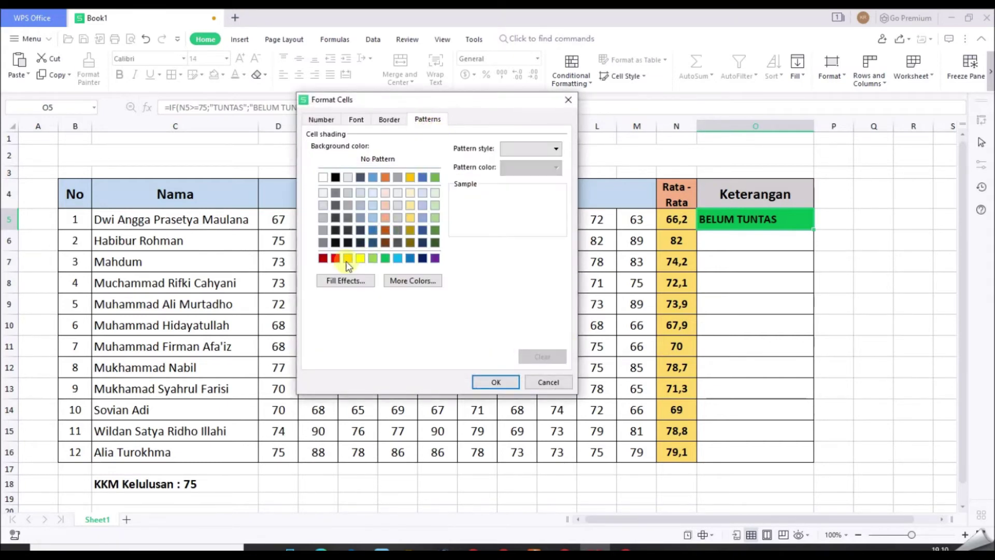
left_click(335, 258)
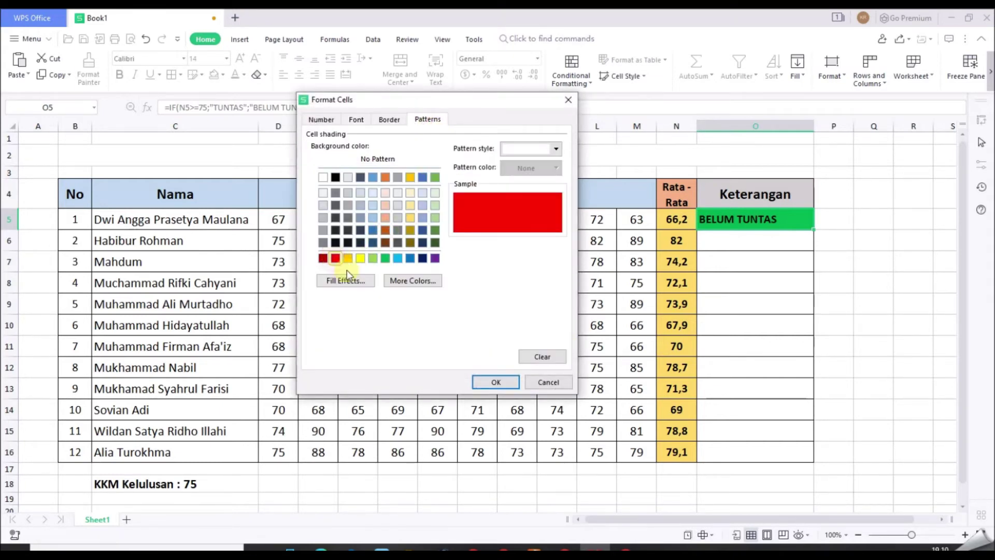
left_click(354, 122)
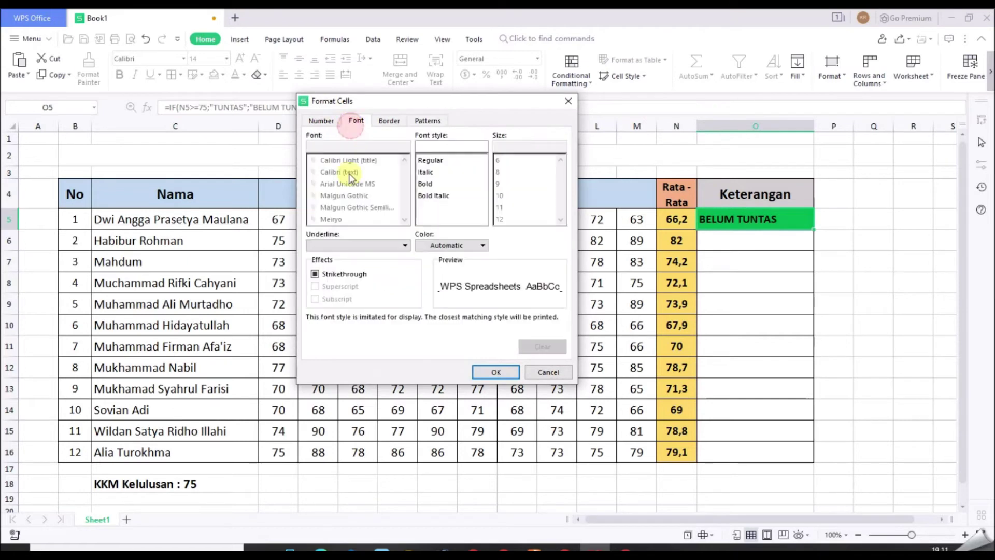
left_click(440, 244)
left_click(423, 273)
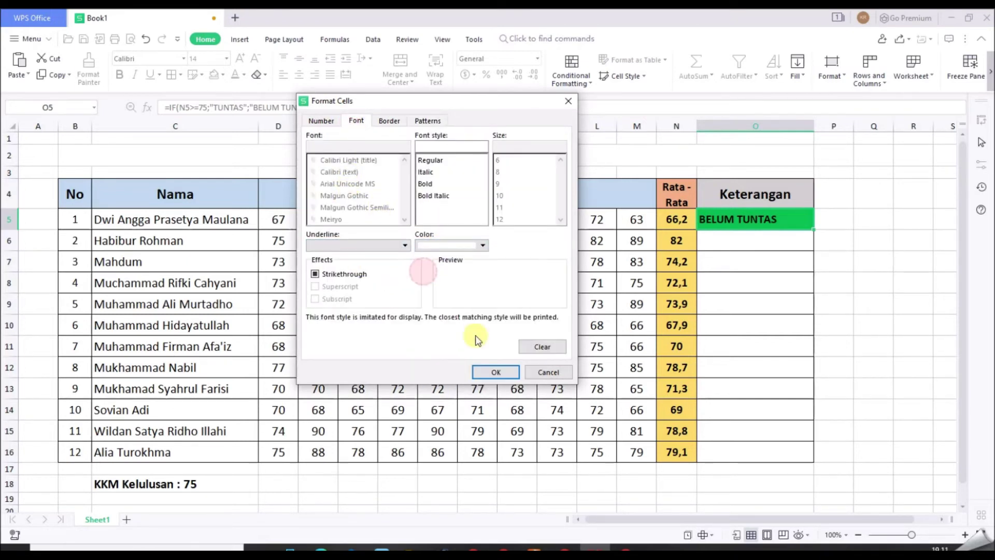
left_click(493, 372)
left_click(496, 341)
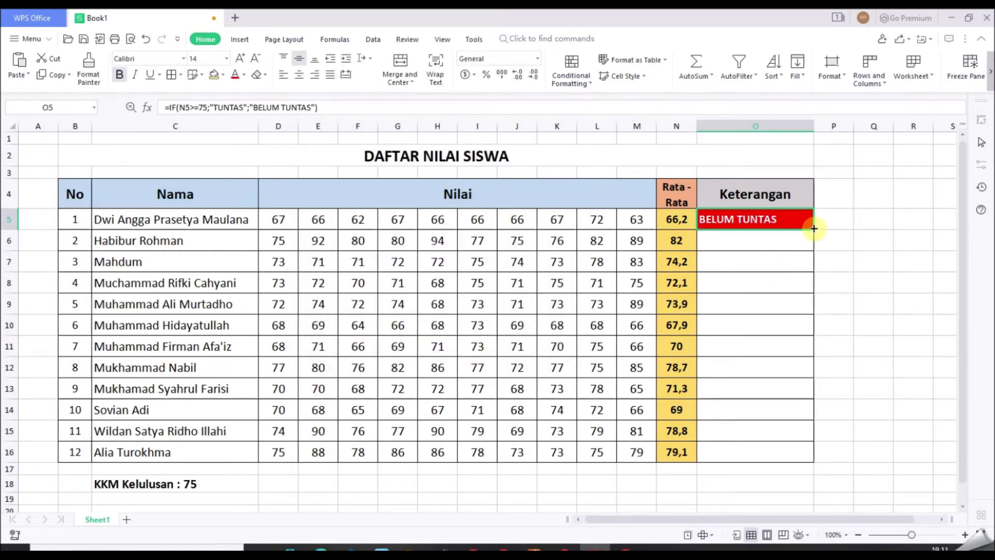
Step: Fill the remark formula down to O16 and centre the remarks in O5:O16
left_click_drag(814, 229, 808, 457)
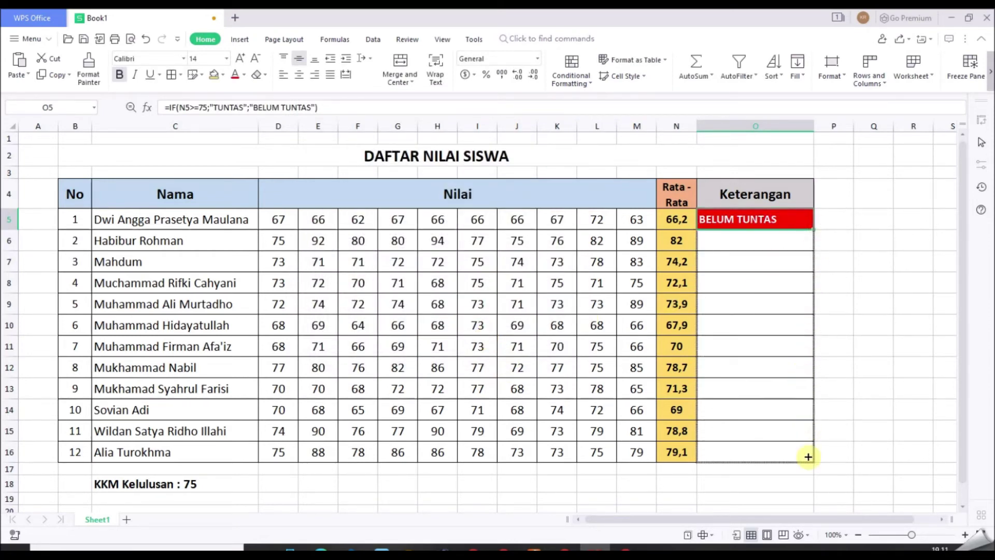
left_click(846, 363)
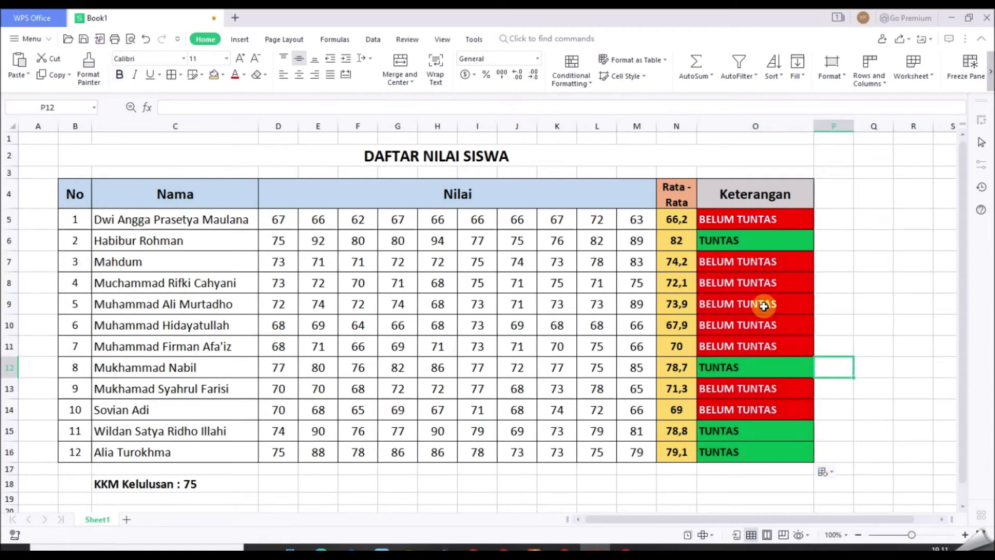
left_click(746, 223)
left_click_drag(745, 222, 762, 455)
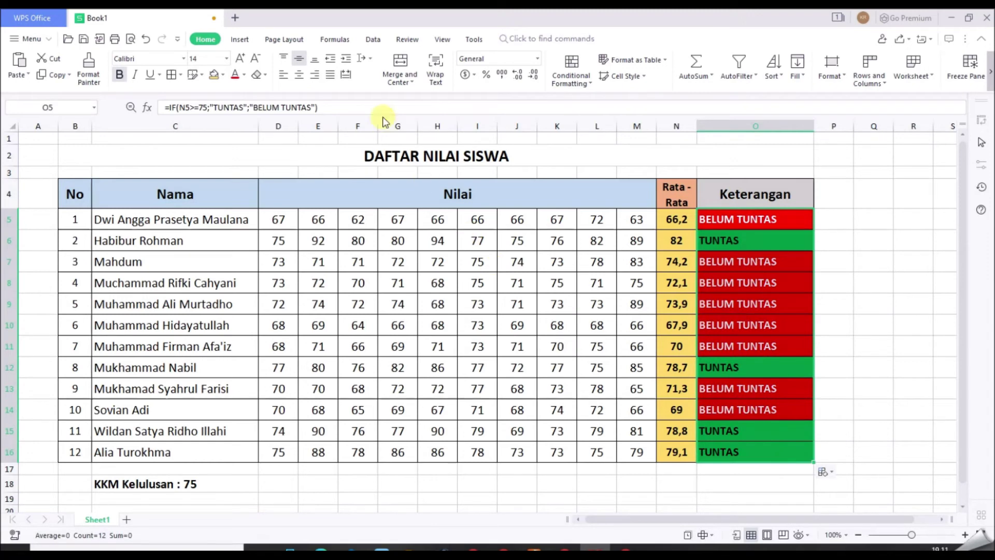
left_click(299, 74)
left_click(876, 283)
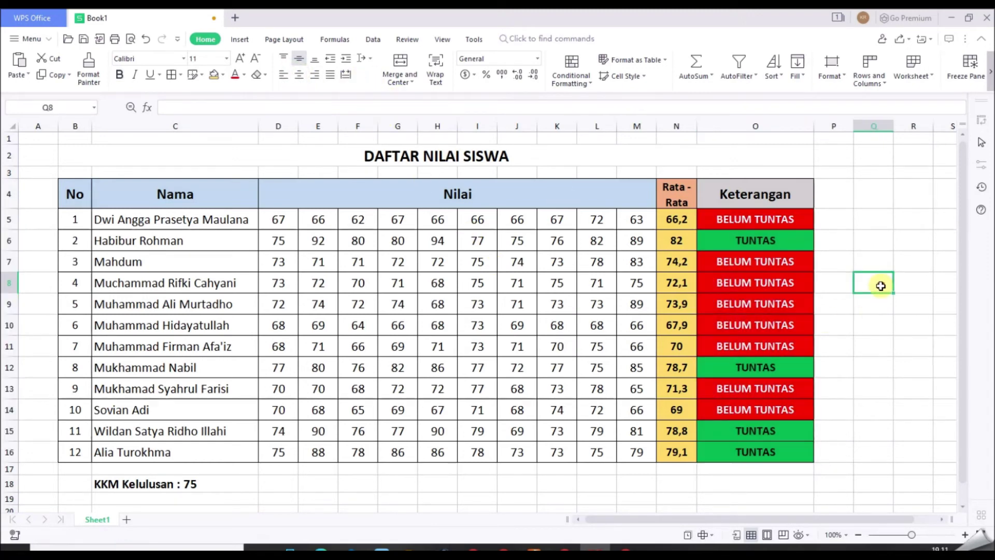
Step: Check the remark formulas in O5, O6 and O15 and the KKM note in C18
left_click(776, 240)
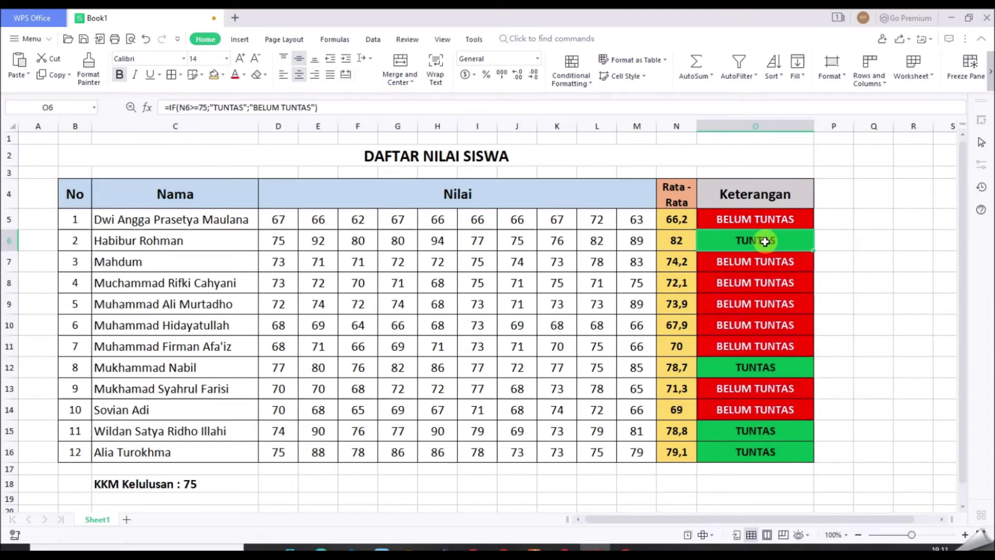
left_click(755, 216)
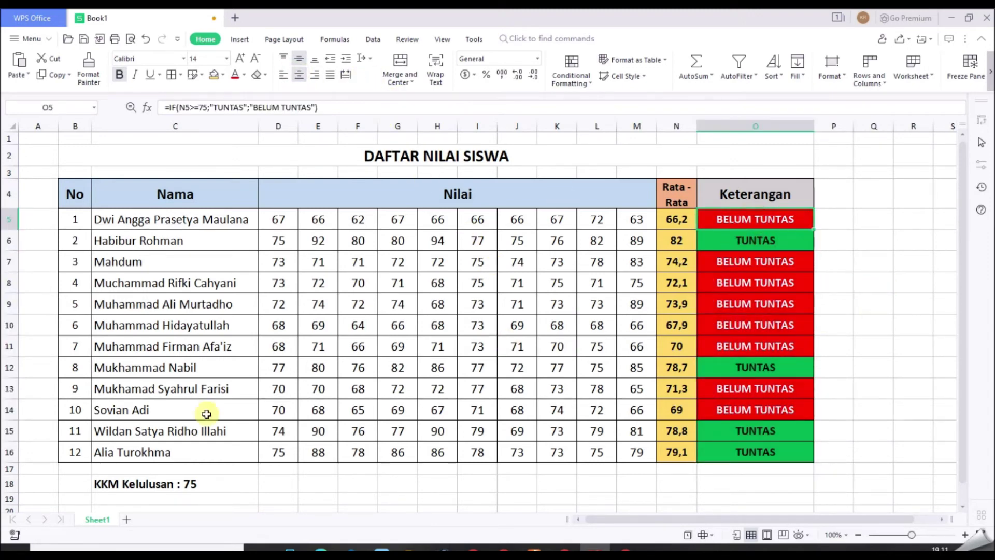
left_click(191, 486)
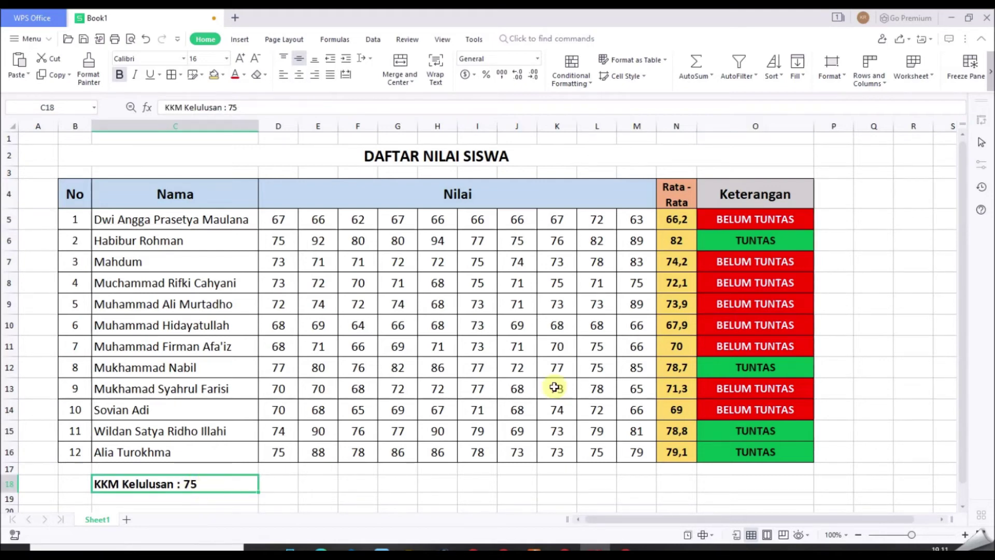
left_click(731, 242)
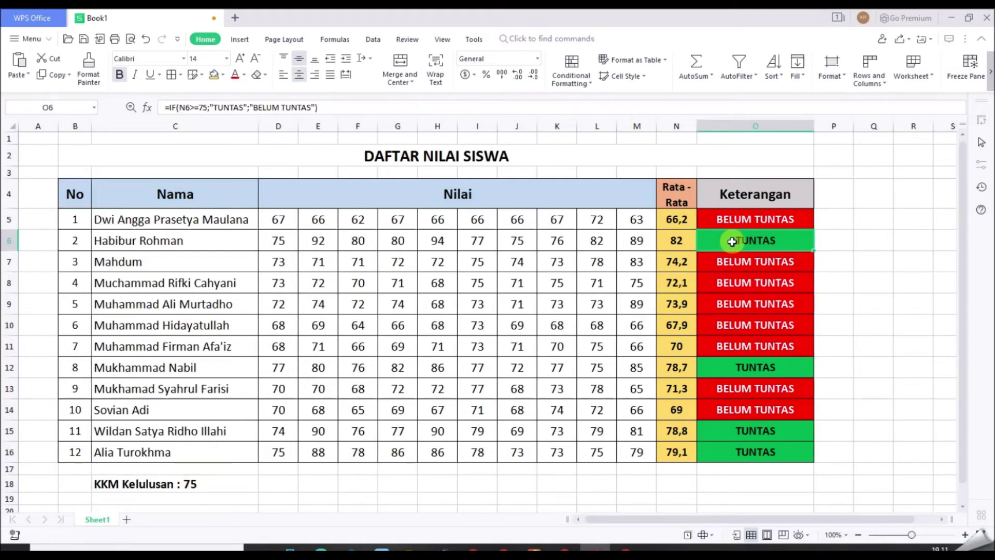
left_click(745, 433)
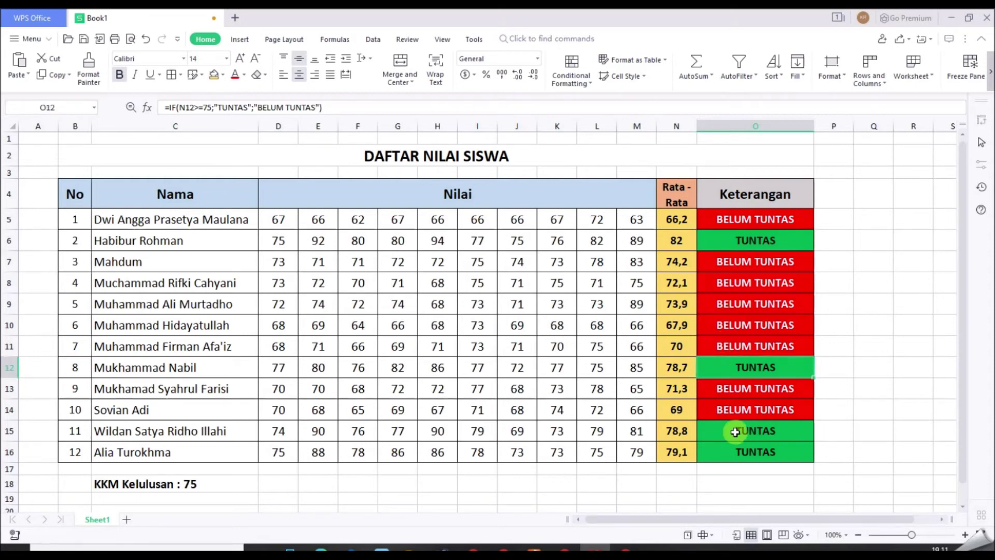
double_click(734, 435)
left_click(864, 454)
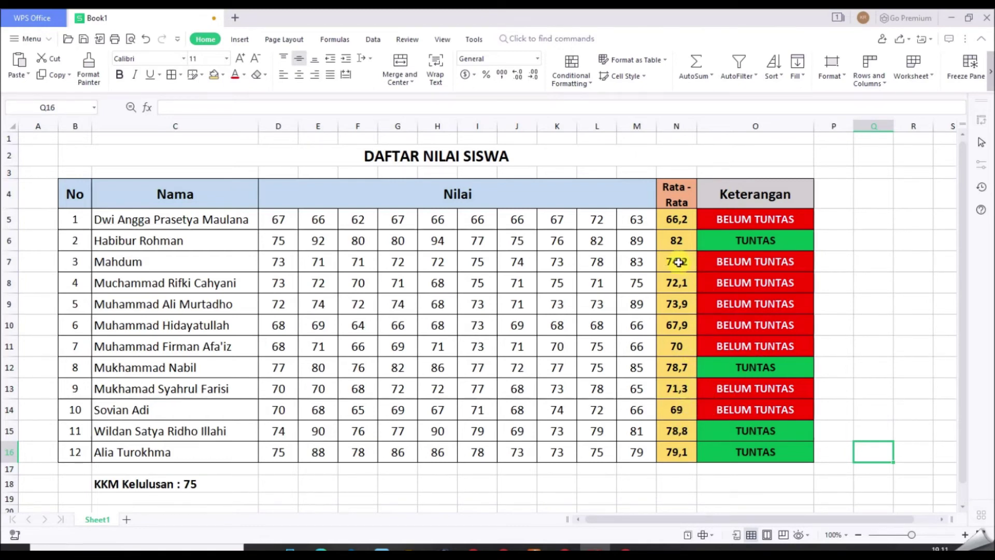
Step: Change the KKM Kelulusan note in C18 from 75 to 70
left_click(681, 216)
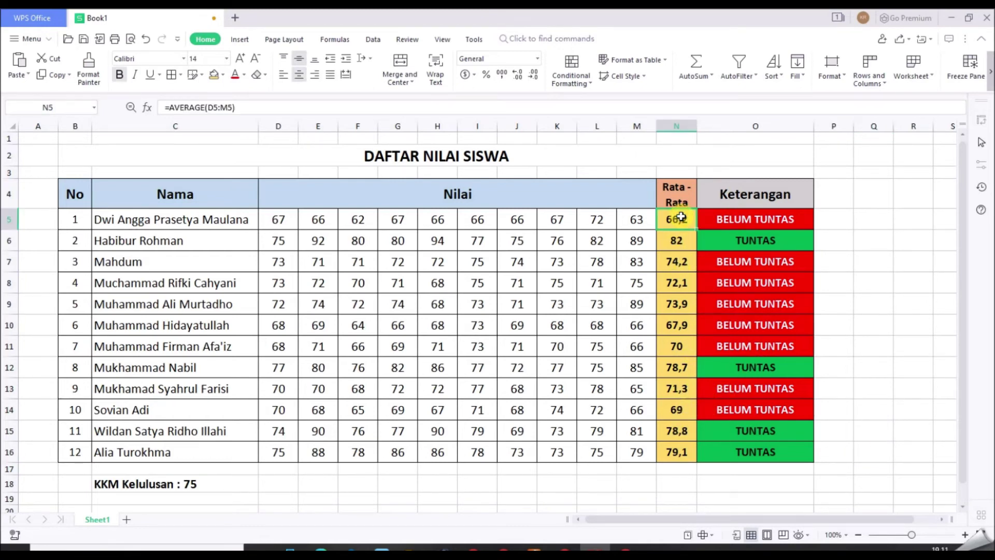
left_click(716, 222)
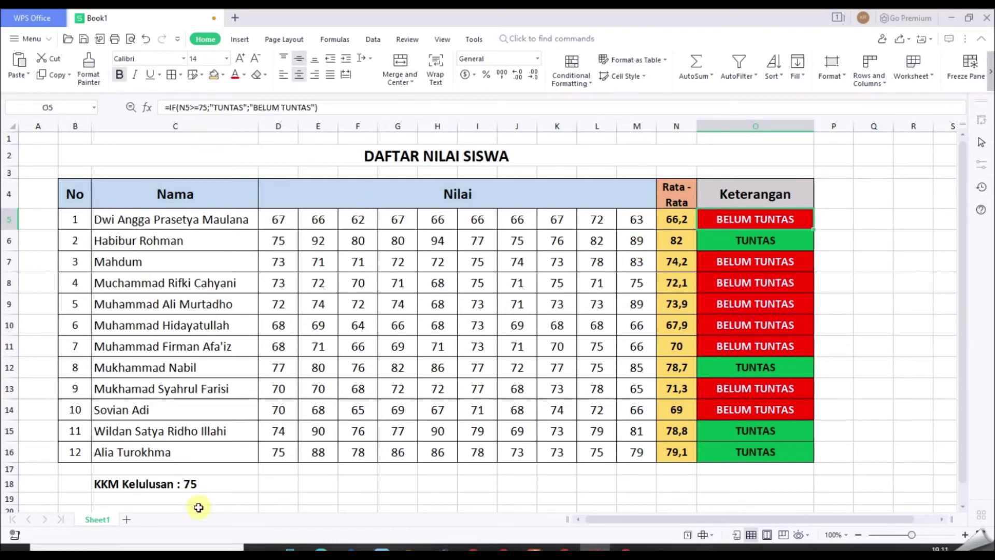
left_click(164, 481)
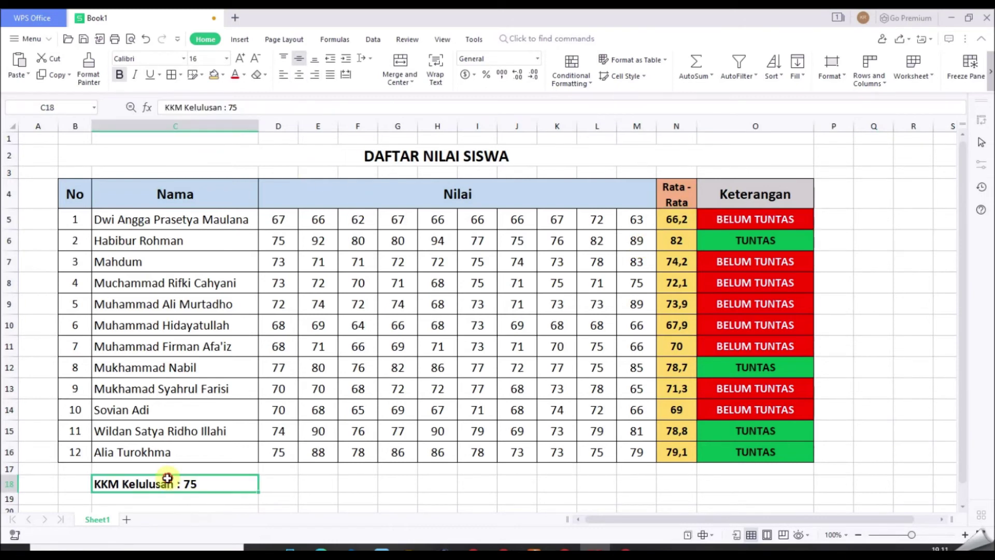
left_click(232, 108)
left_click_drag(233, 108, 236, 108)
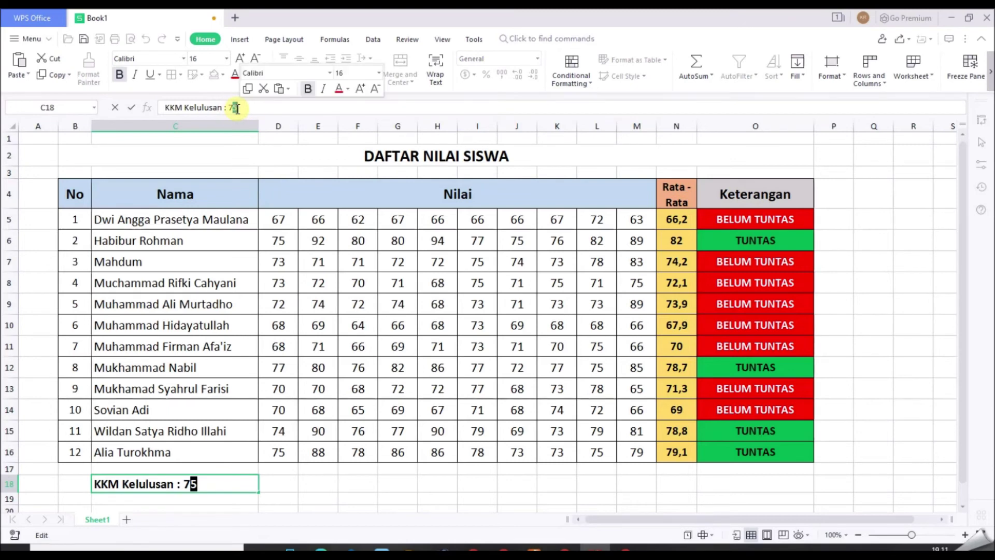
type("0")
left_click(718, 218)
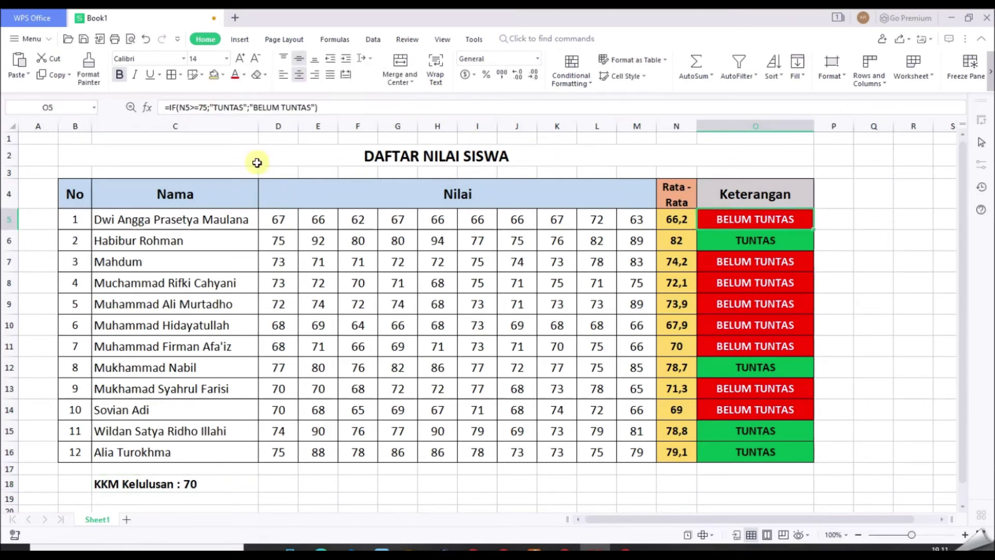
Step: Change O5's condition to N5>=70 and copy the updated formula down to O16
left_click(206, 108)
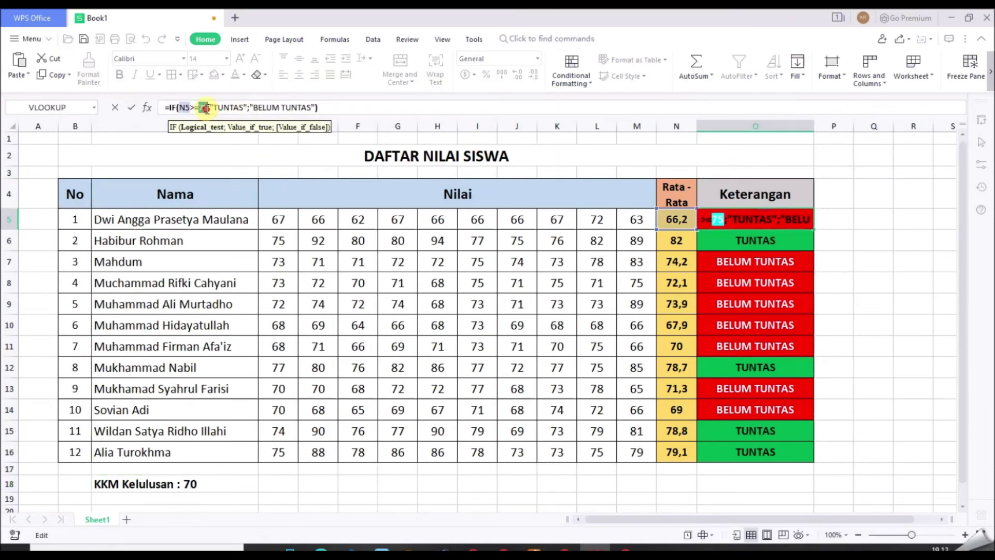
key("BackSpace")
type("0")
key("Return")
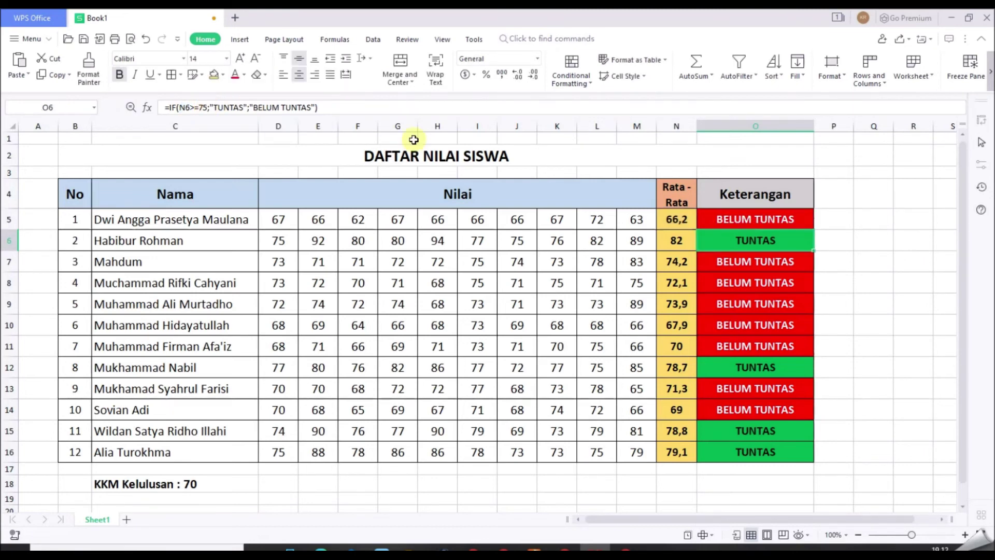
left_click(770, 223)
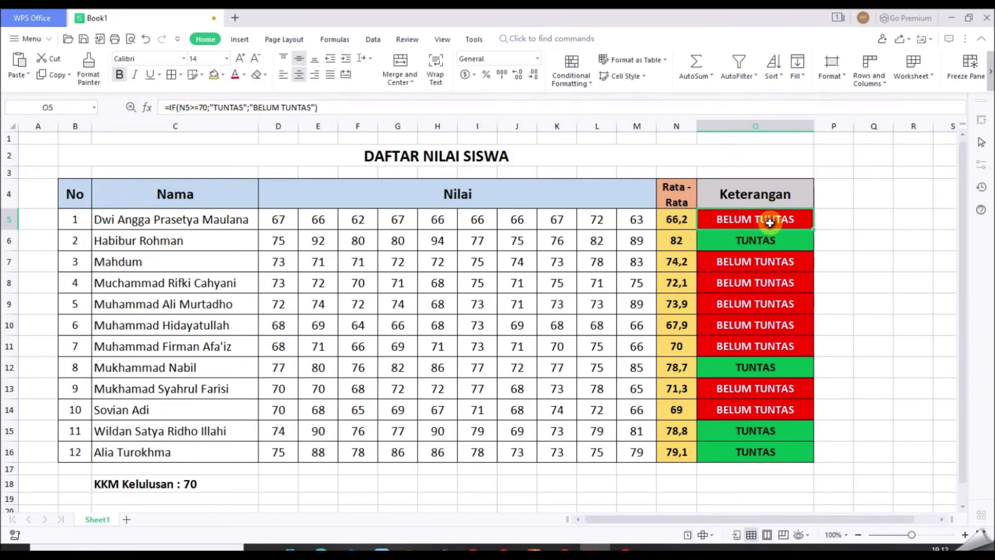
double_click(814, 229)
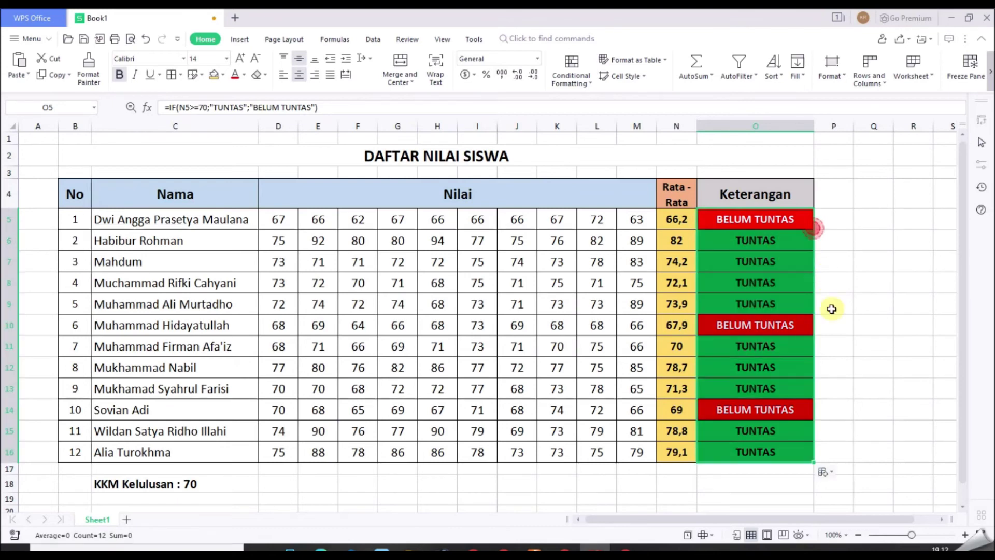
left_click(871, 280)
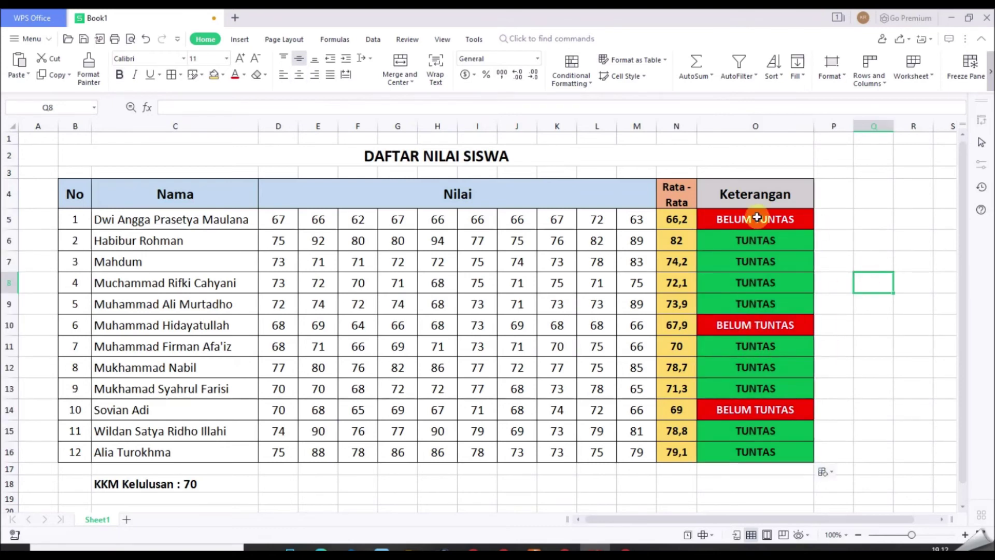